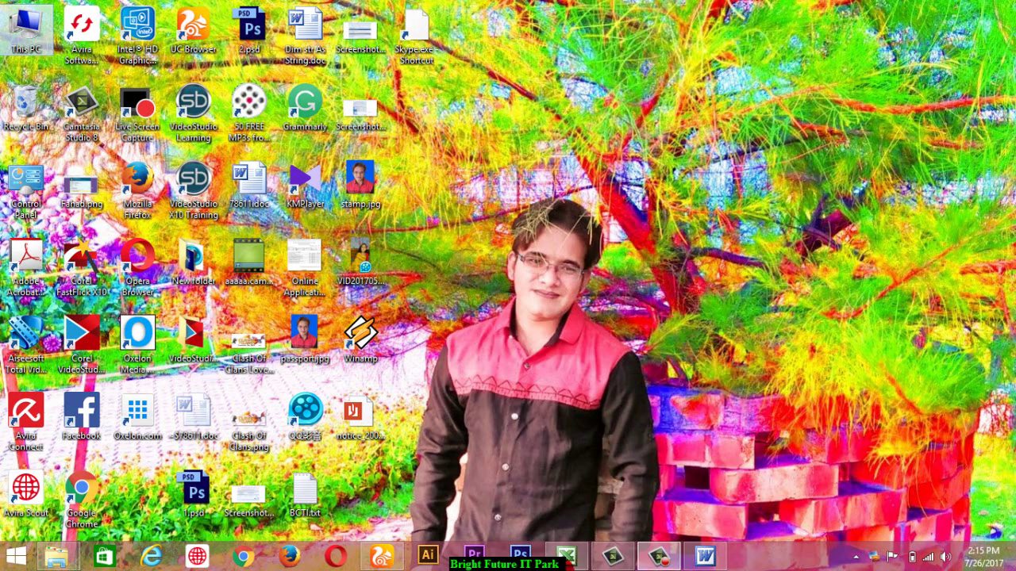
# Restore the blank Book1 Excel window from the taskbar
pyautogui.click(566, 555)
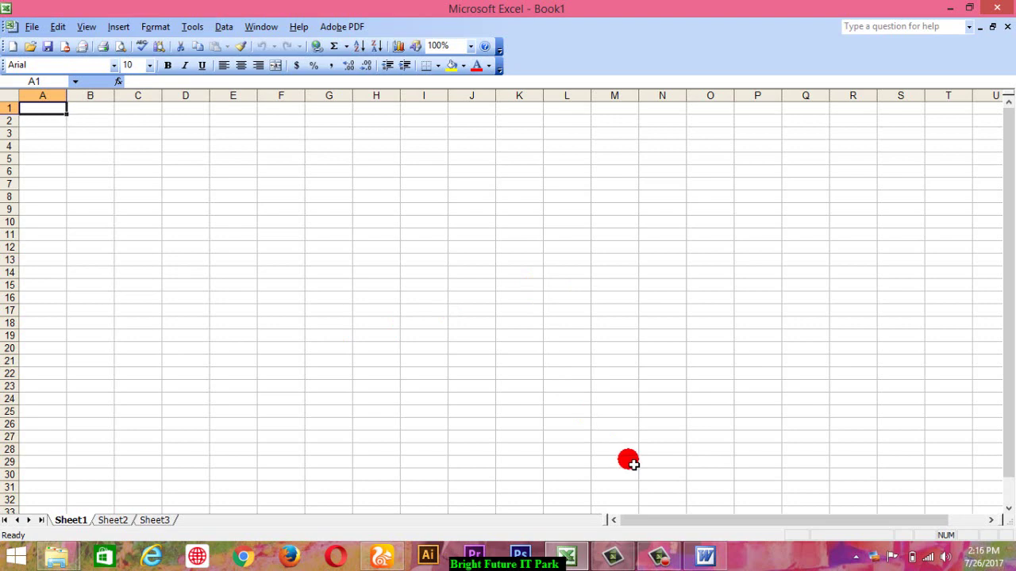
# Bring up the To Calculate Income Tex Word document and highlight its first rule line
pyautogui.click(706, 558)
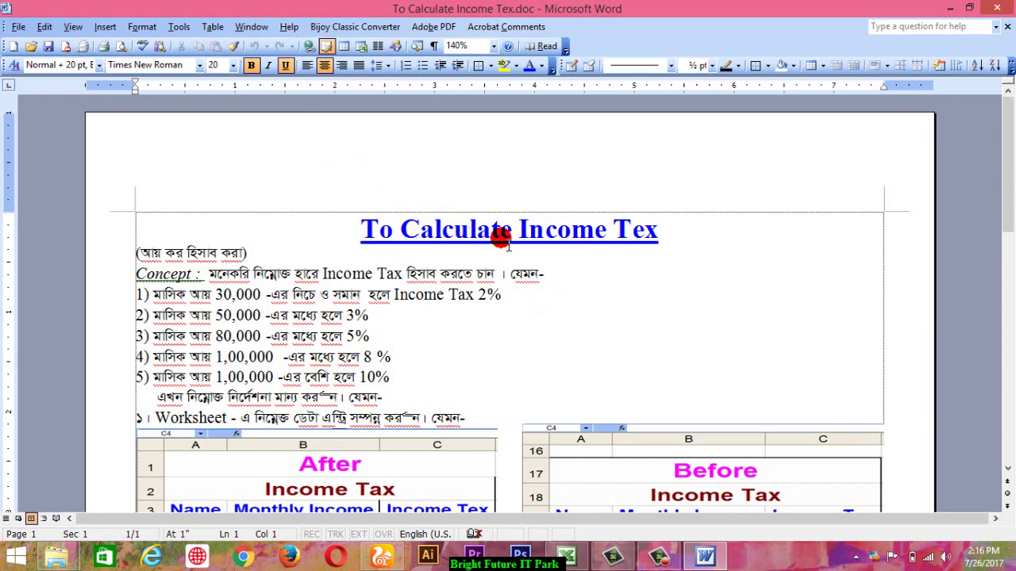
pyautogui.moveTo(137, 253); pyautogui.dragTo(254, 257)
pyautogui.click(137, 279)
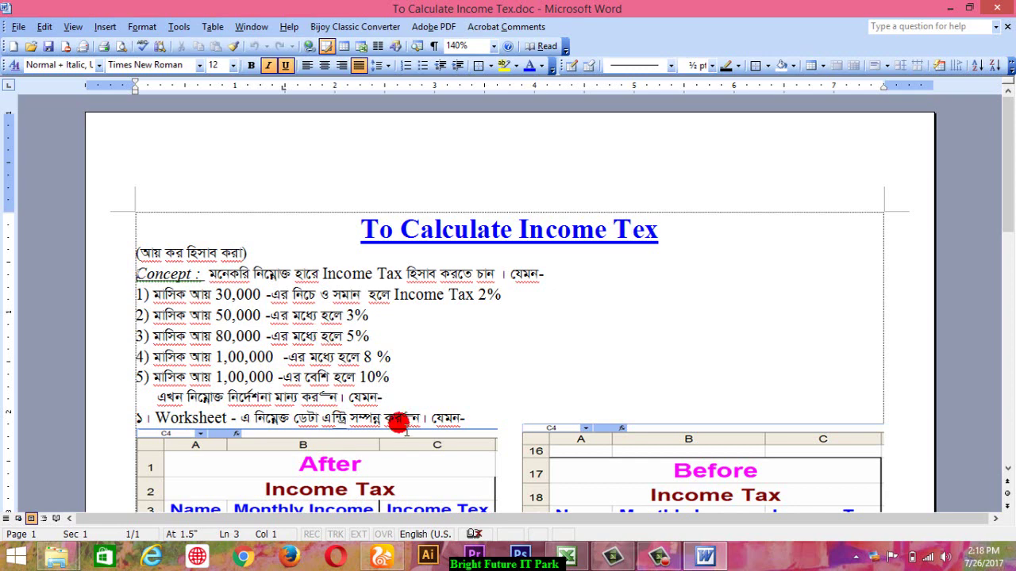
pyautogui.moveTo(270, 316); pyautogui.dragTo(325, 315)
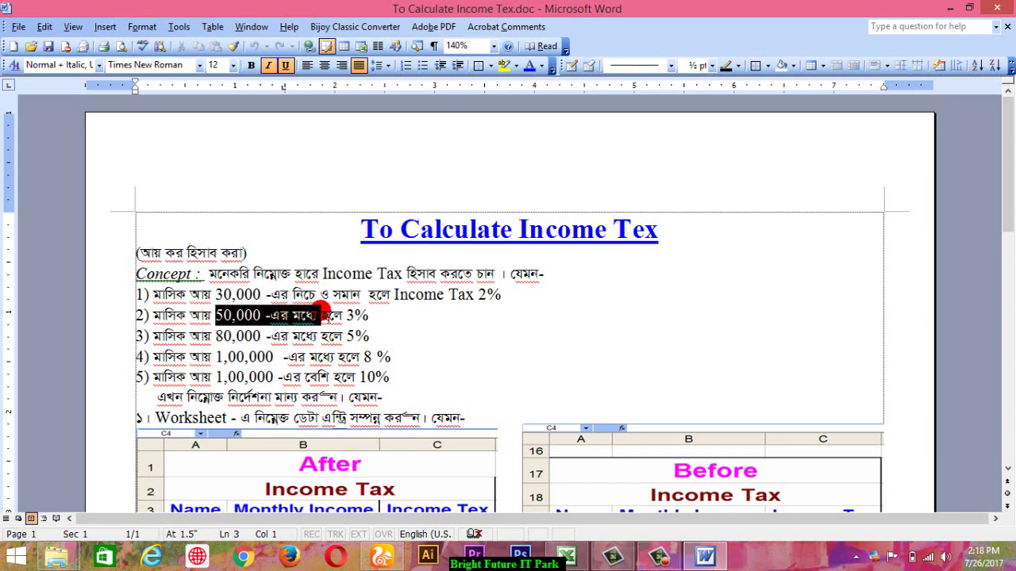
pyautogui.click(237, 315)
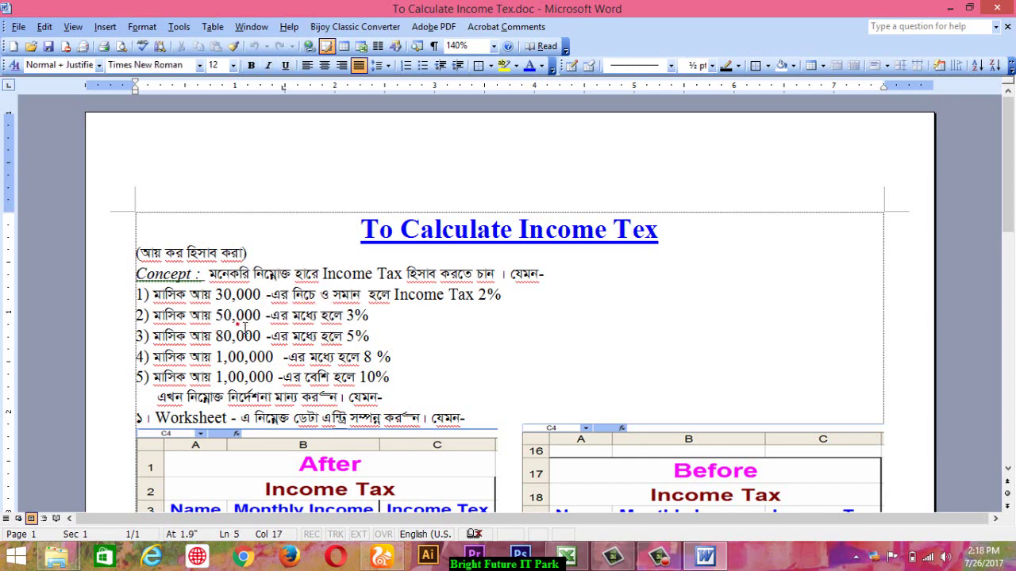
pyautogui.click(238, 318)
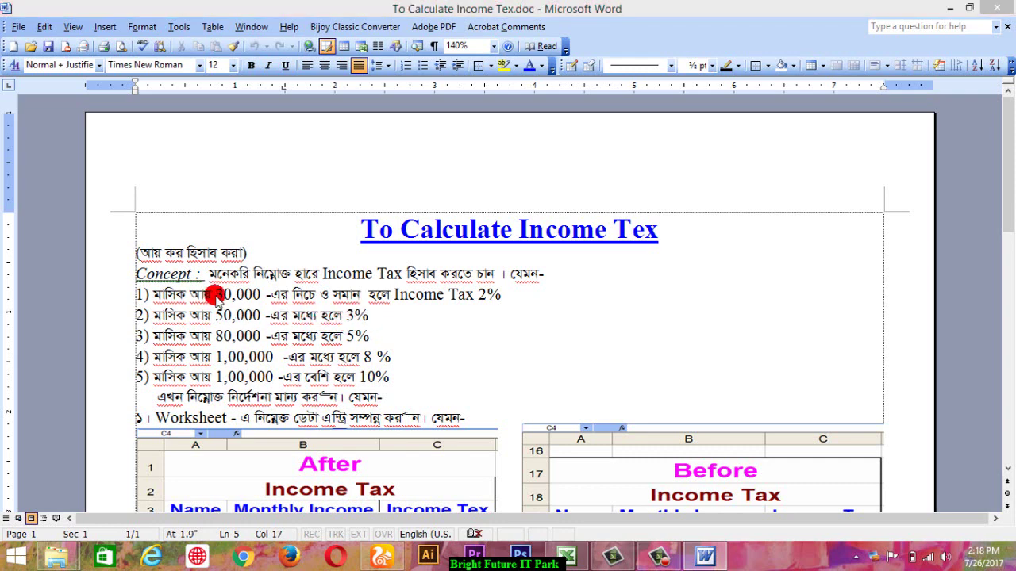
pyautogui.moveTo(215, 295); pyautogui.dragTo(496, 291)
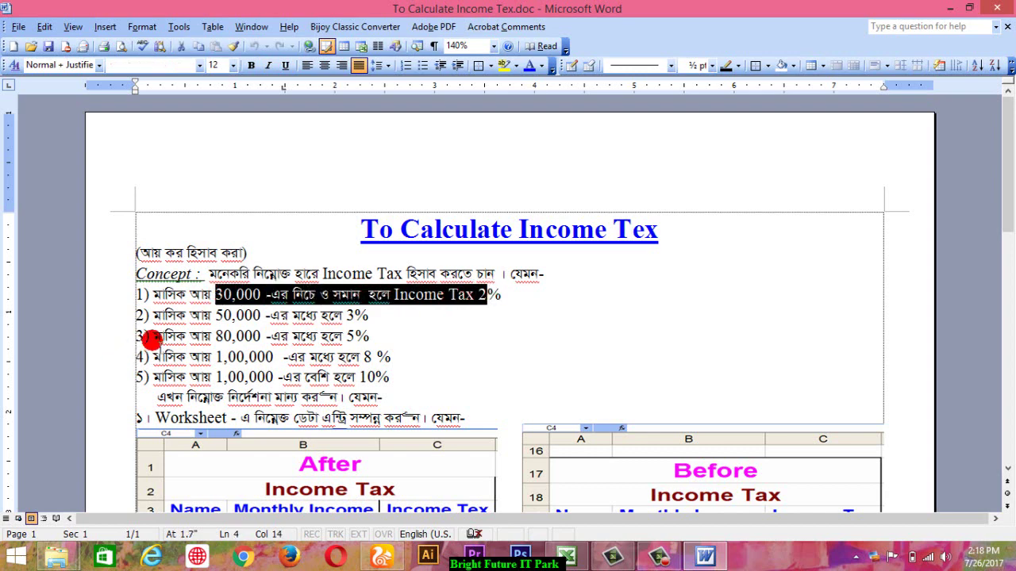
pyautogui.moveTo(153, 336); pyautogui.dragTo(372, 338)
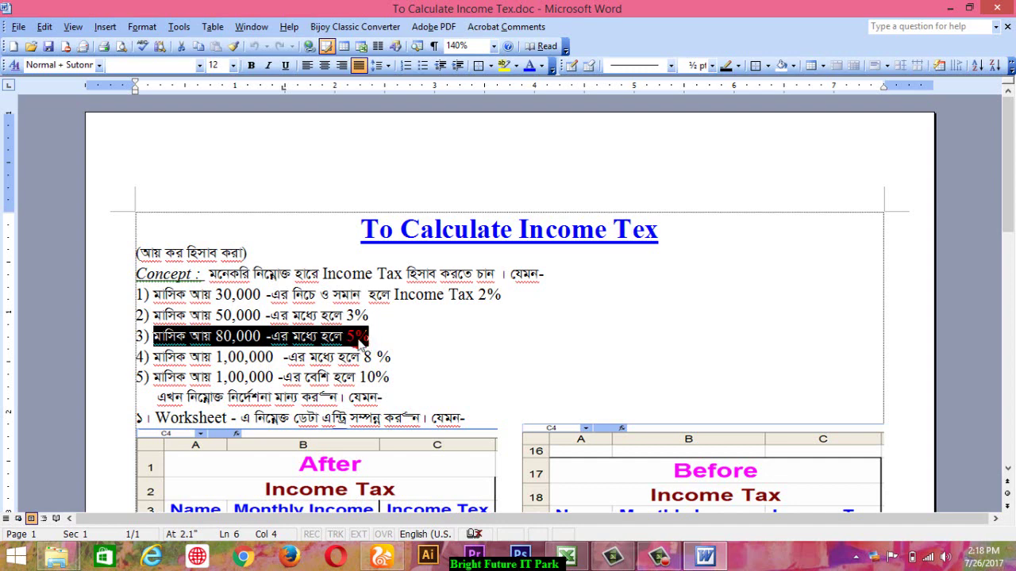
pyautogui.click(232, 339)
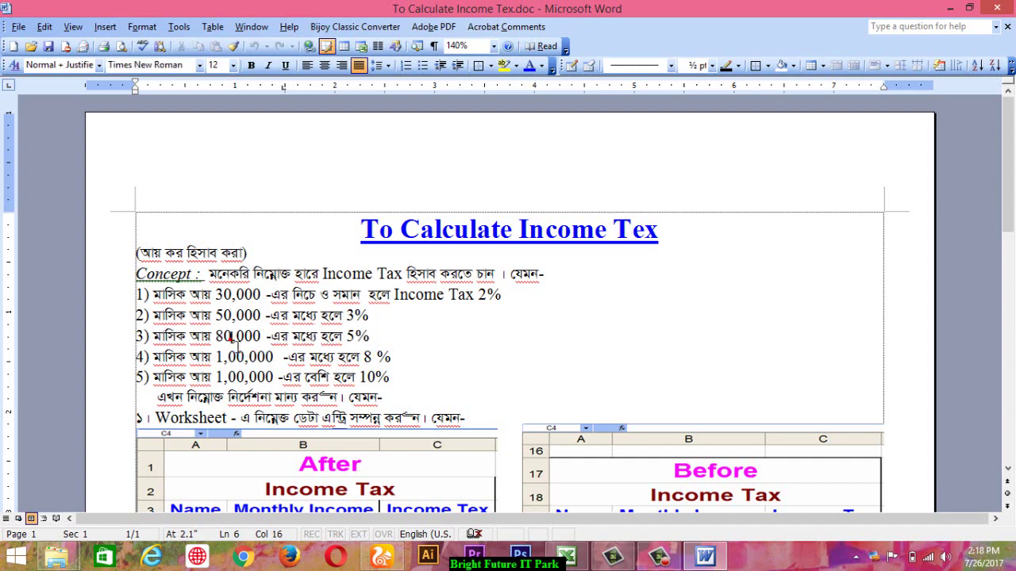
pyautogui.click(231, 340)
pyautogui.moveTo(154, 357); pyautogui.dragTo(279, 363)
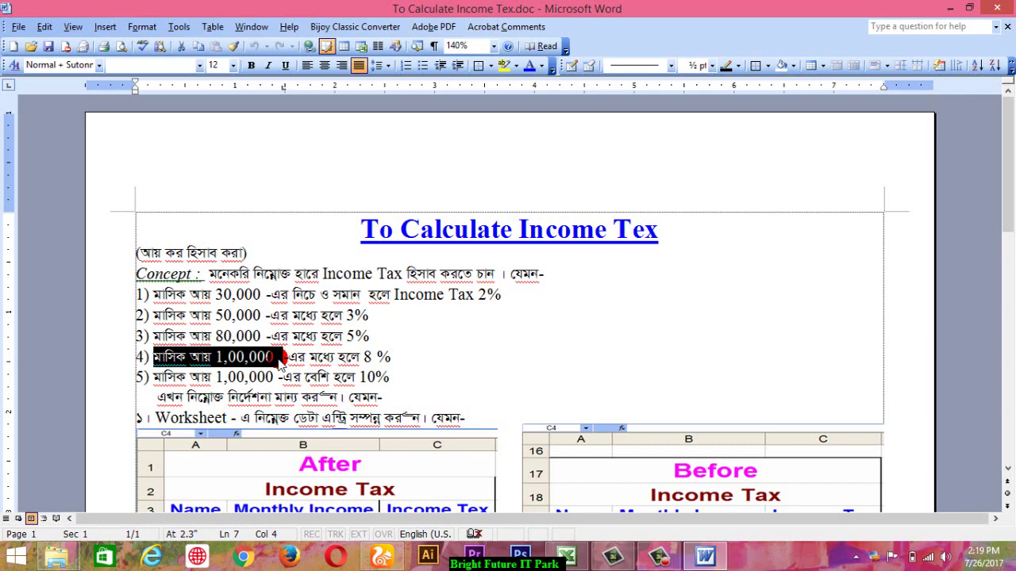
pyautogui.moveTo(279, 363); pyautogui.dragTo(258, 354)
pyautogui.moveTo(258, 354); pyautogui.dragTo(322, 359)
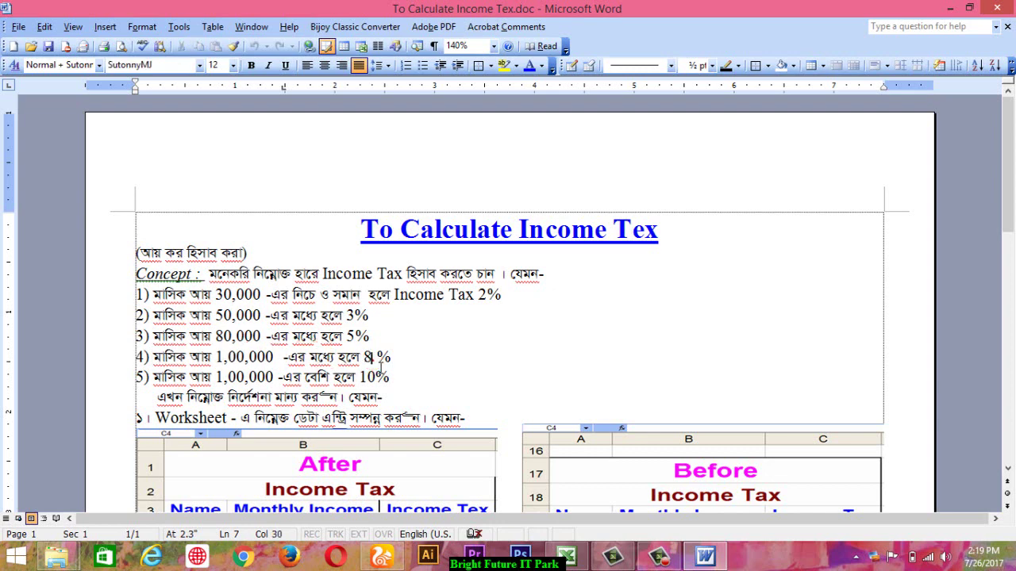
pyautogui.moveTo(152, 378)
pyautogui.mouseDown()
pyautogui.moveTo(318, 371)
pyautogui.moveTo(369, 381)
pyautogui.mouseUp()
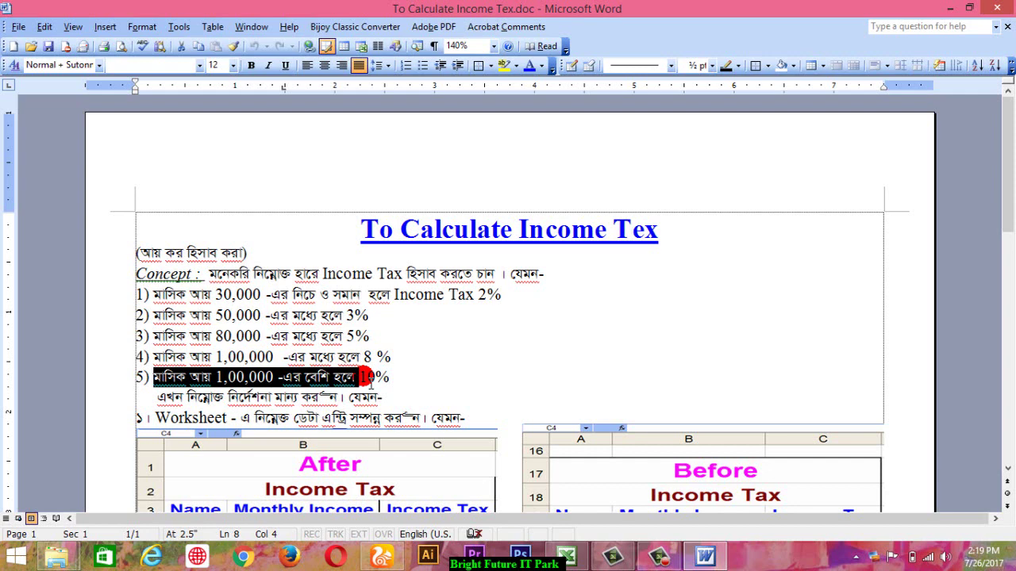
pyautogui.click(358, 377)
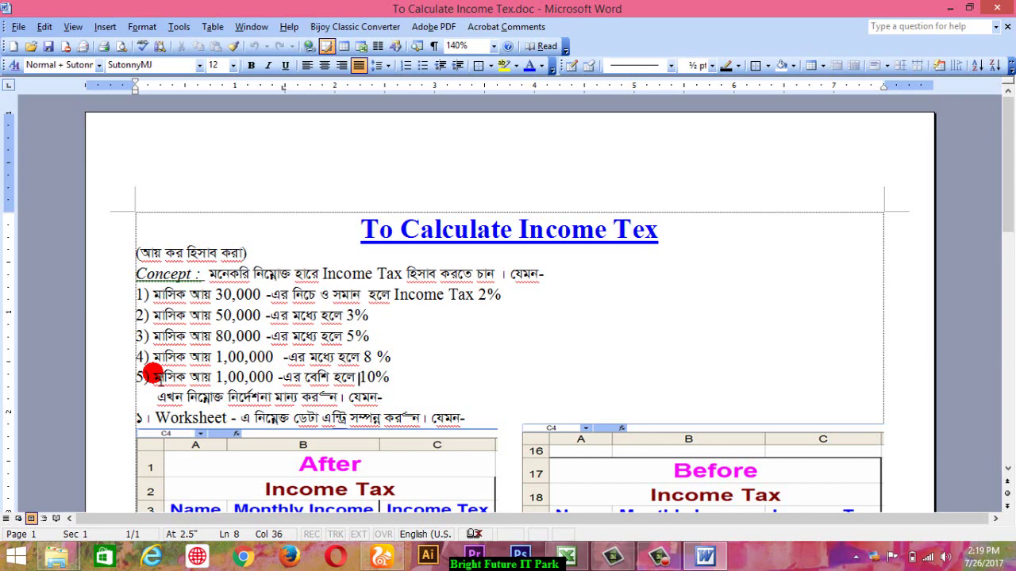
# Scroll through the After and Before tax tables, then return to Book1 in Excel
pyautogui.scroll(-2, 153, 373)
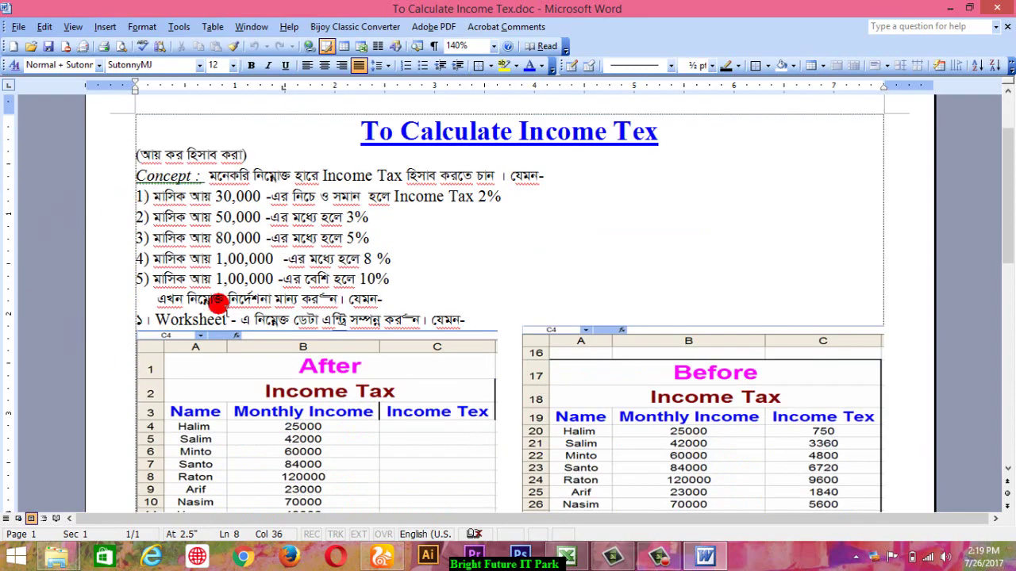
pyautogui.scroll(-2, 218, 302)
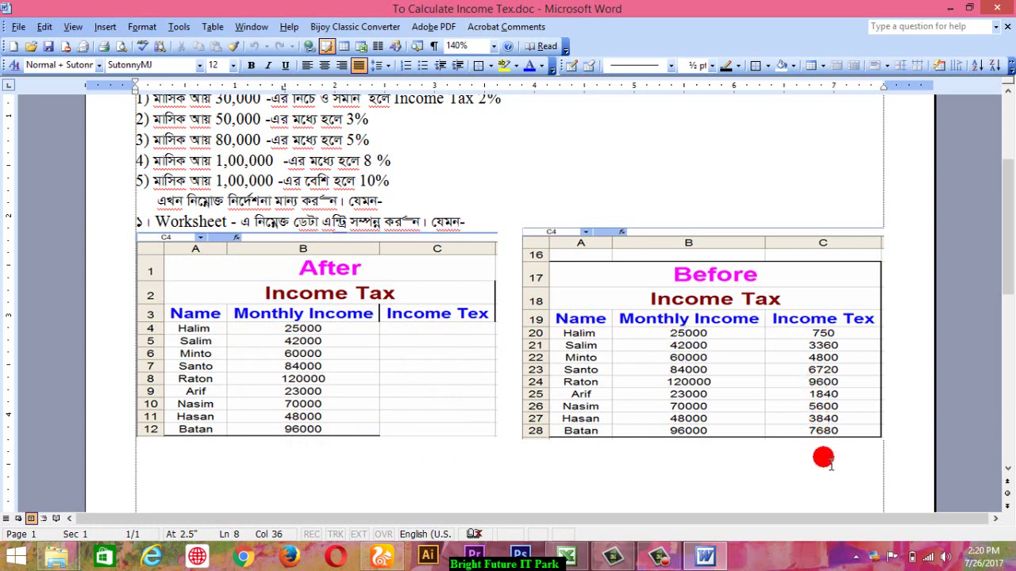
pyautogui.scroll(1, 744, 339)
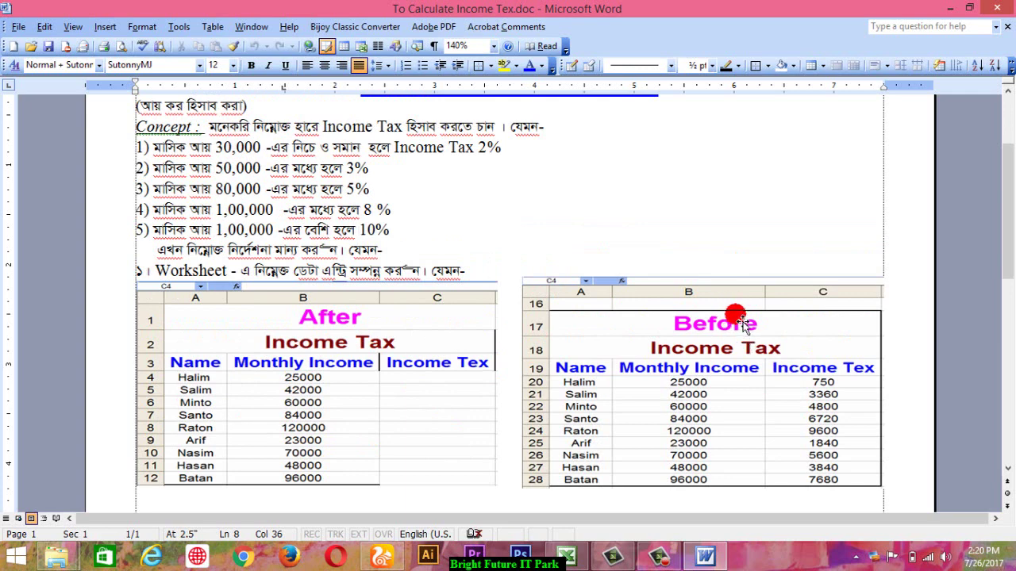
pyautogui.click(566, 557)
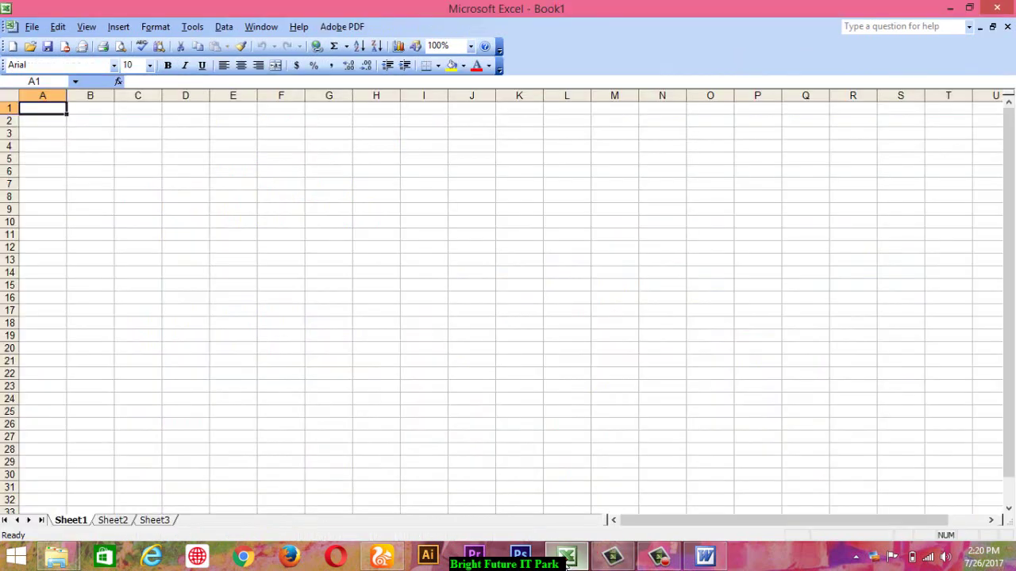
# Open Incoem Tex.xls from D: > Work > Microsoft Application > Ms Excel > Computer Book Math
pyautogui.click(31, 46)
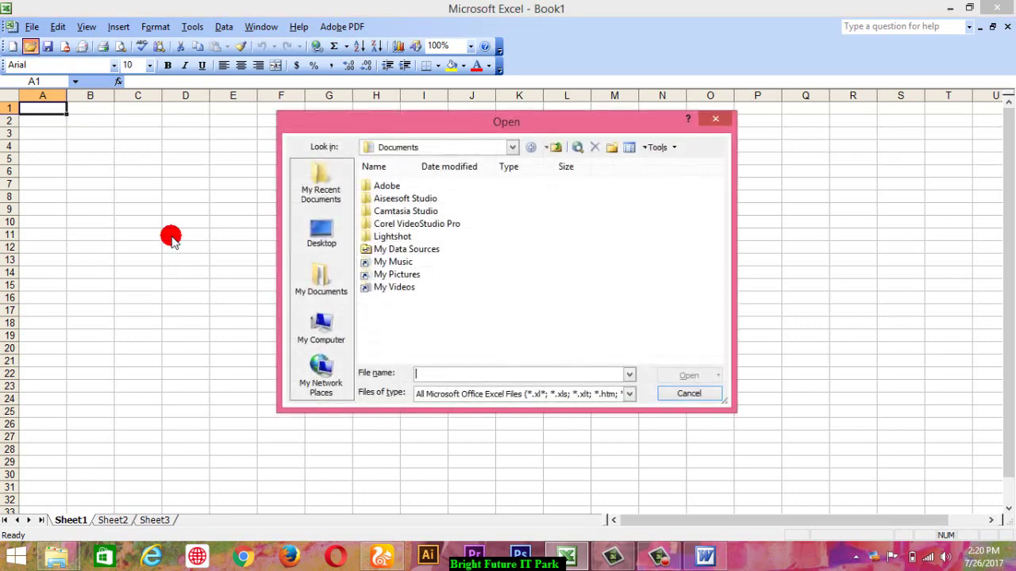
pyautogui.click(322, 326)
pyautogui.click(428, 288)
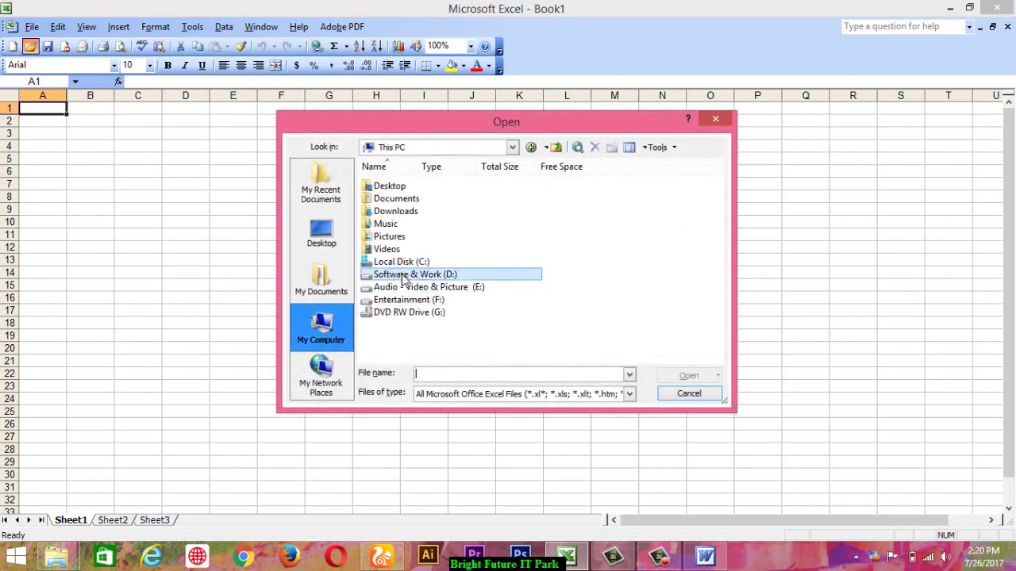
pyautogui.doubleClick(420, 275)
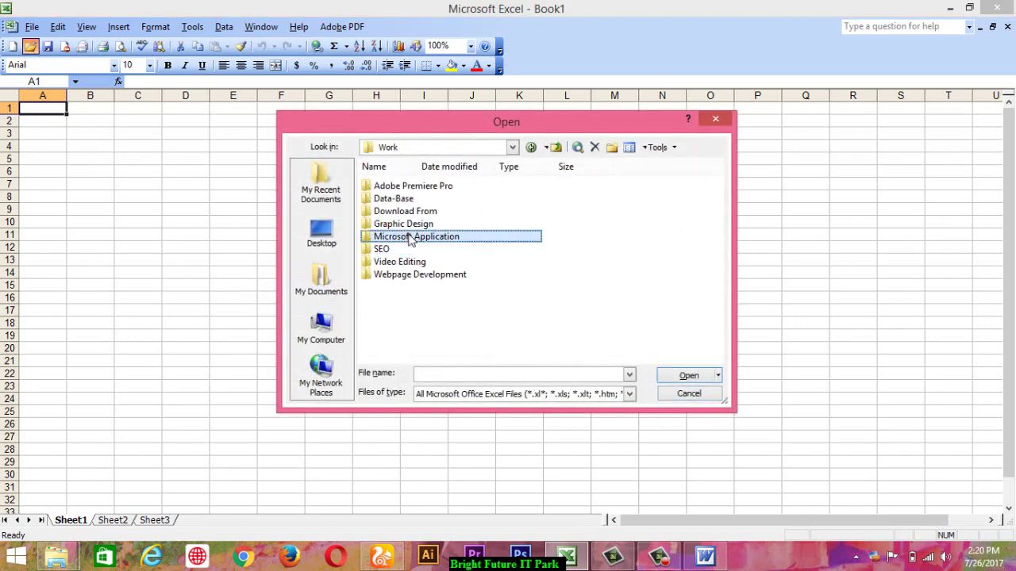
pyautogui.doubleClick(408, 236)
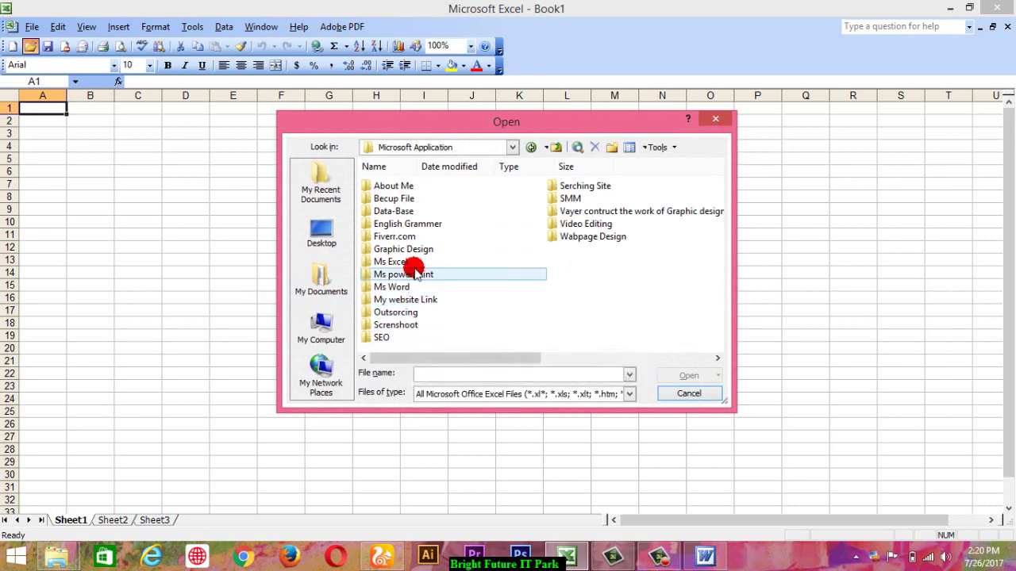
pyautogui.doubleClick(414, 262)
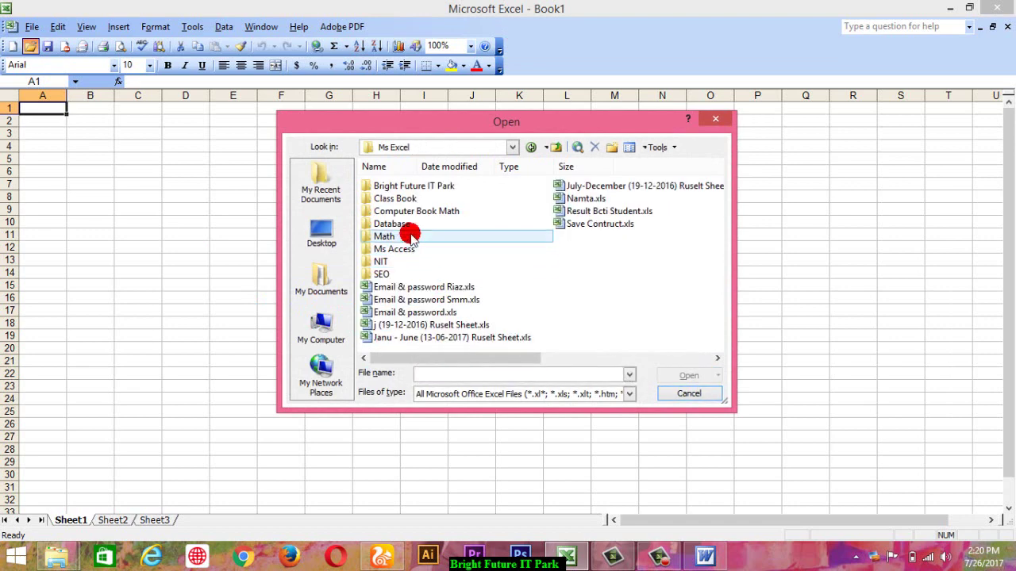
pyautogui.doubleClick(412, 237)
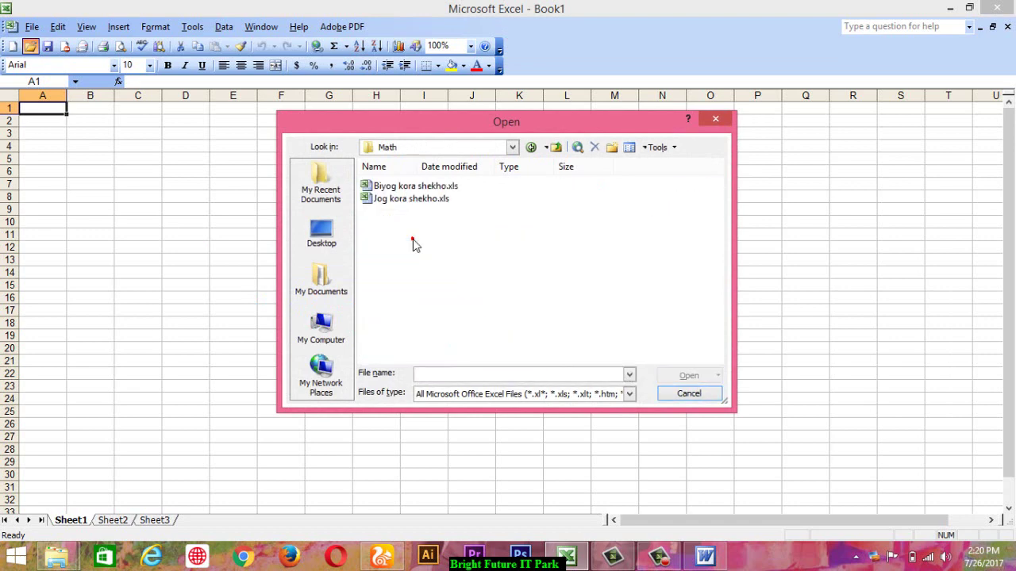
pyautogui.click(530, 148)
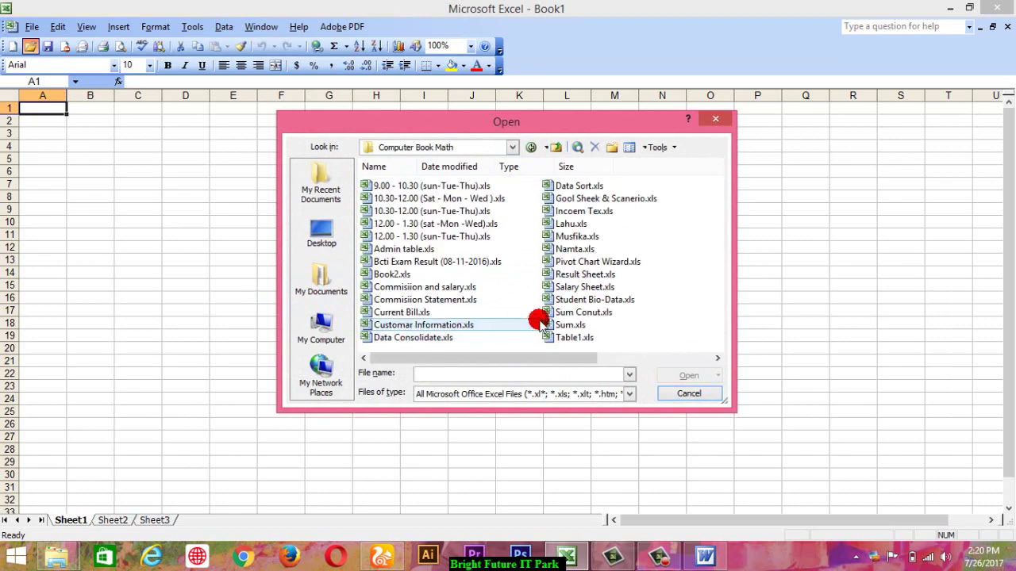
pyautogui.click(584, 211)
pyautogui.click(684, 375)
# Delete the Tex values in C3:C12, review incomes B3:B12, and select C3
pyautogui.moveTo(321, 319); pyautogui.dragTo(317, 376)
pyautogui.press('Delete')
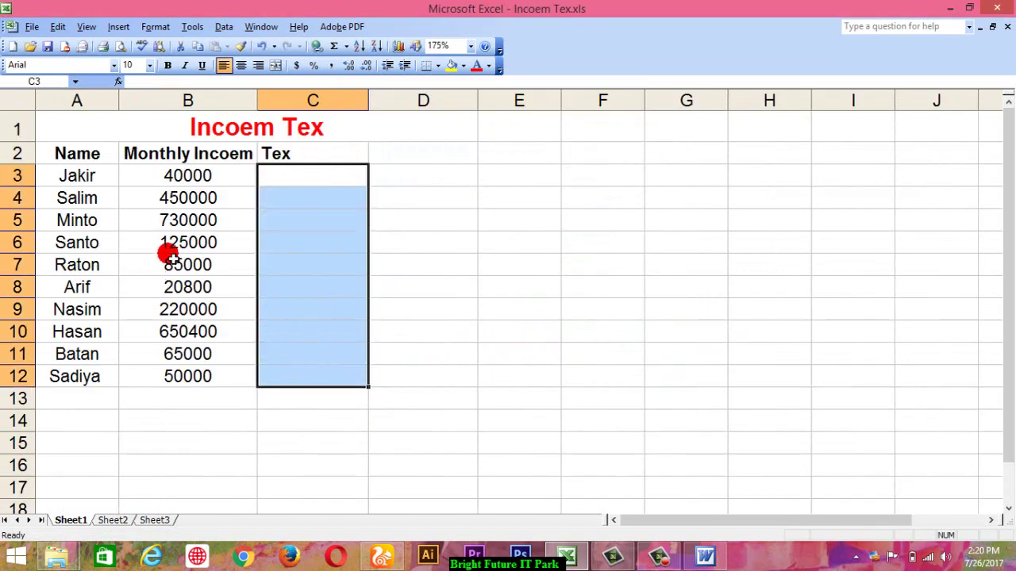
pyautogui.click(231, 195)
pyautogui.click(228, 179)
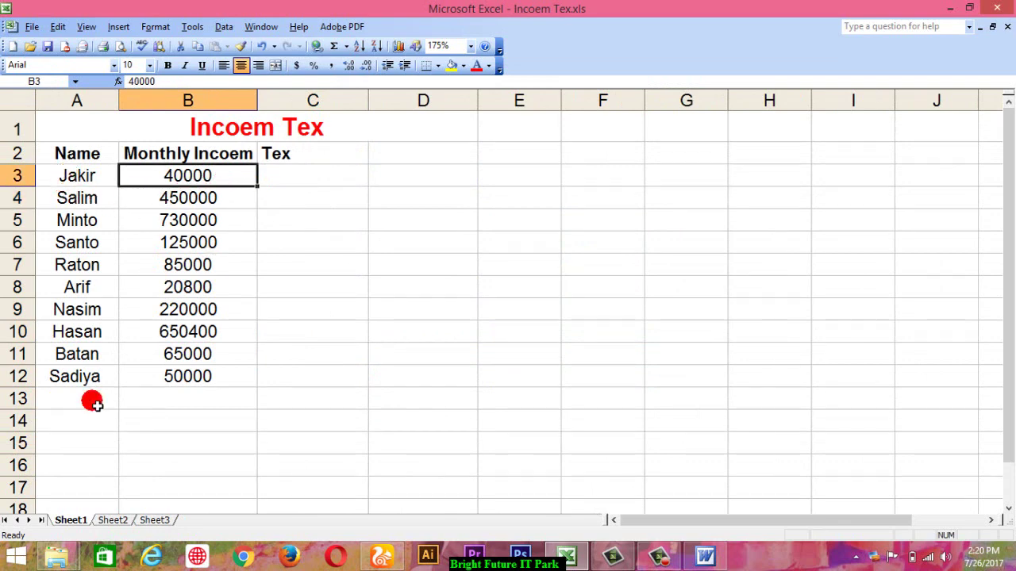
pyautogui.moveTo(222, 175); pyautogui.dragTo(248, 369)
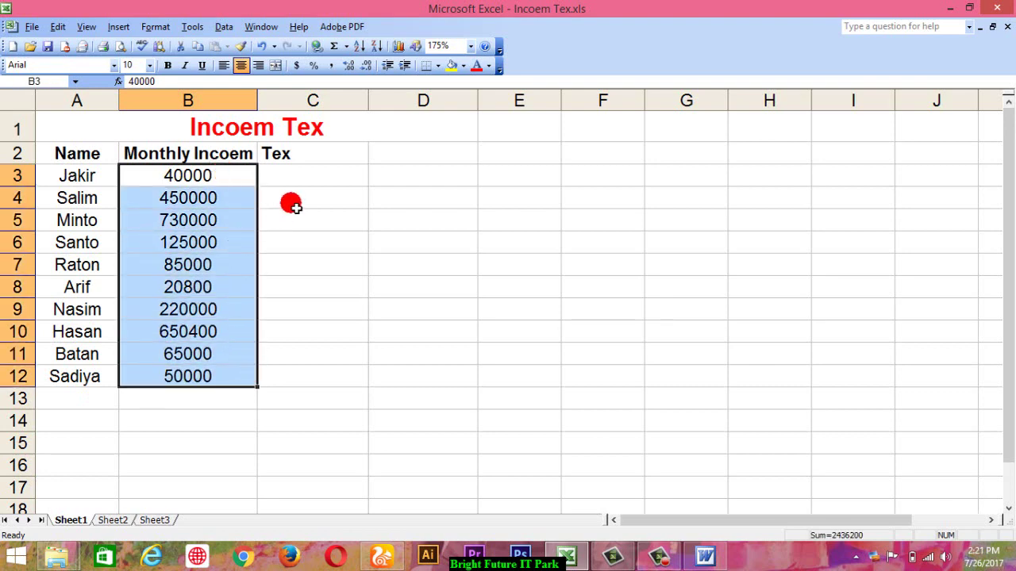
pyautogui.click(307, 183)
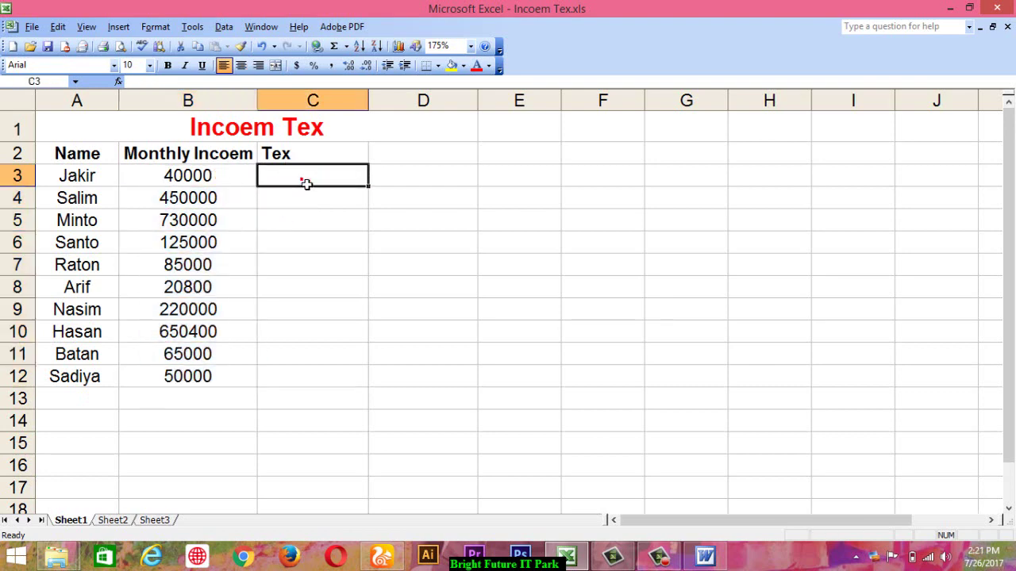
pyautogui.click(306, 183)
# Start C3's formula as =if(B3<=30000,B3*2% for the 2% slab
pyautogui.write('=')
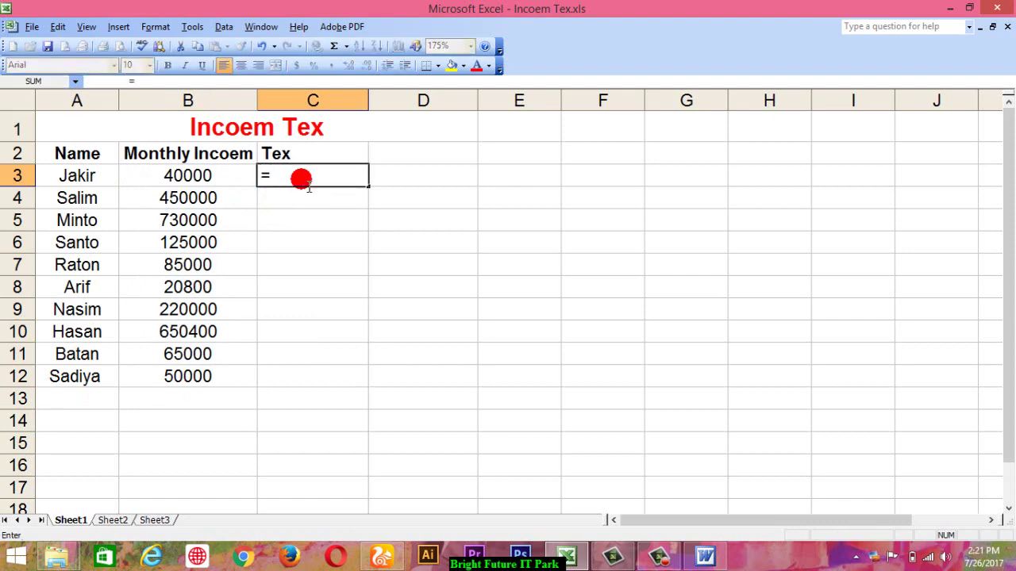
pyautogui.write('if')
pyautogui.write('(')
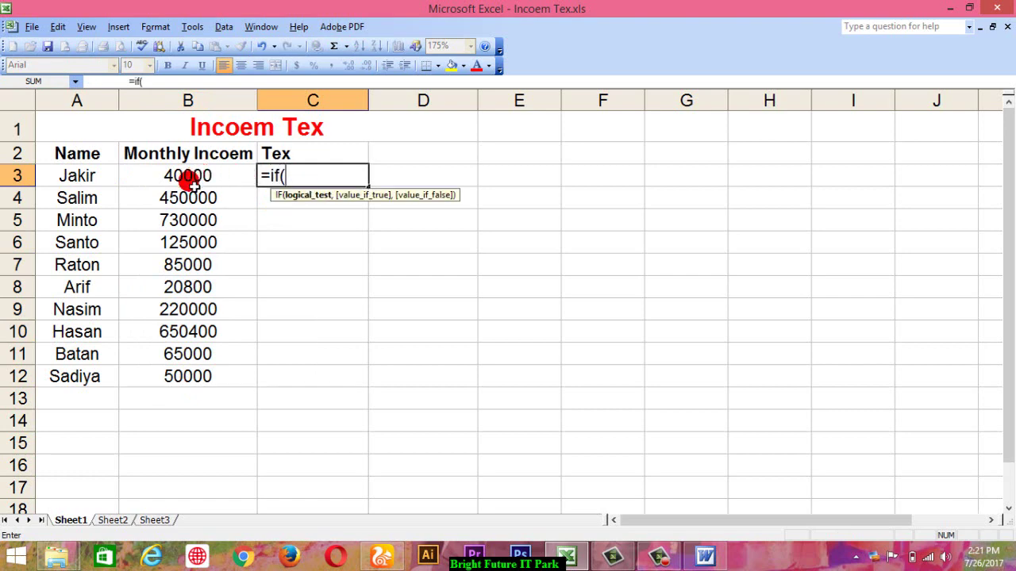
pyautogui.click(189, 179)
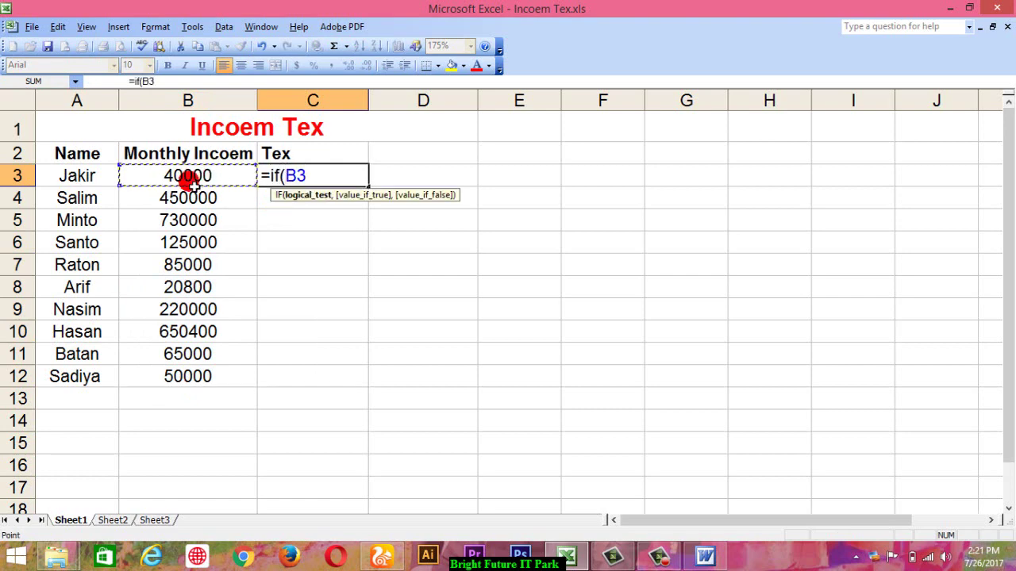
pyautogui.write('<')
pyautogui.write('=3000')
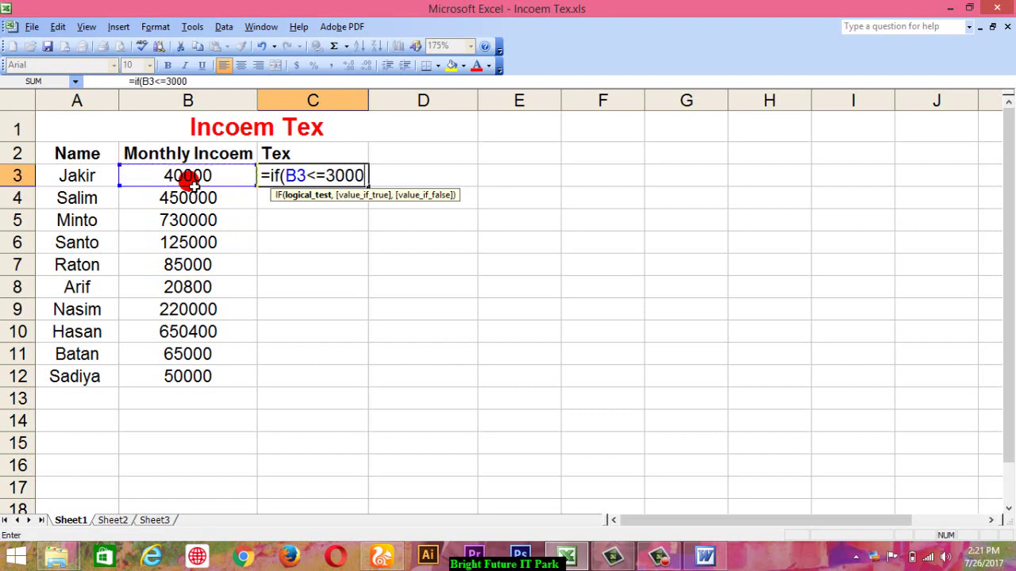
pyautogui.write('0,')
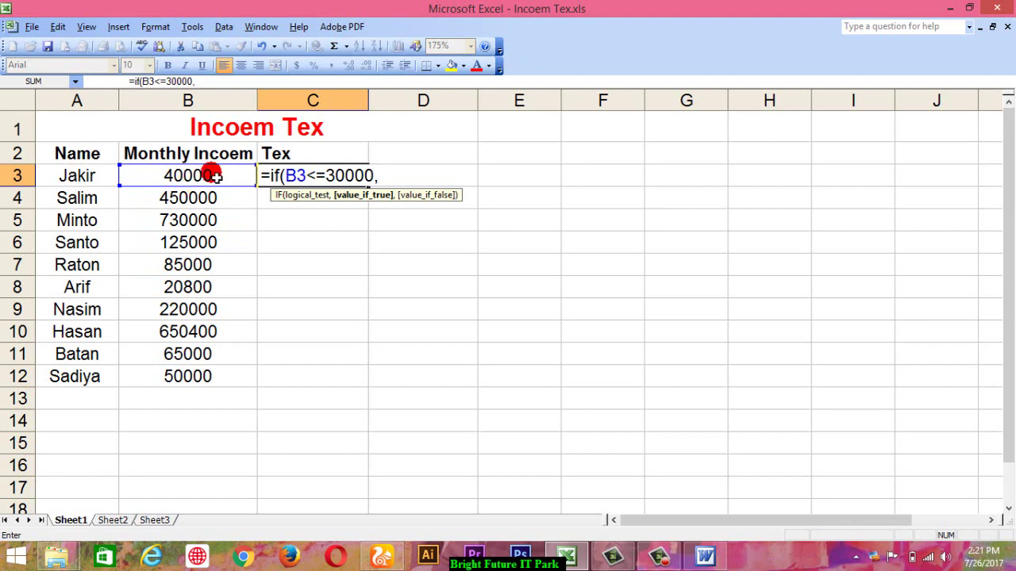
pyautogui.click(213, 176)
pyautogui.write('*2')
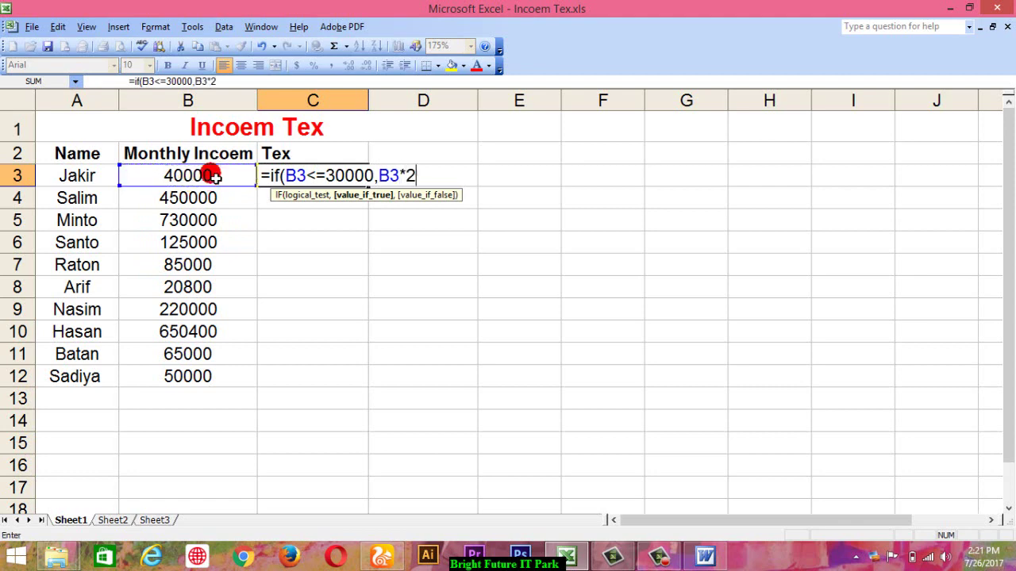
pyautogui.write('%')
pyautogui.click(378, 176)
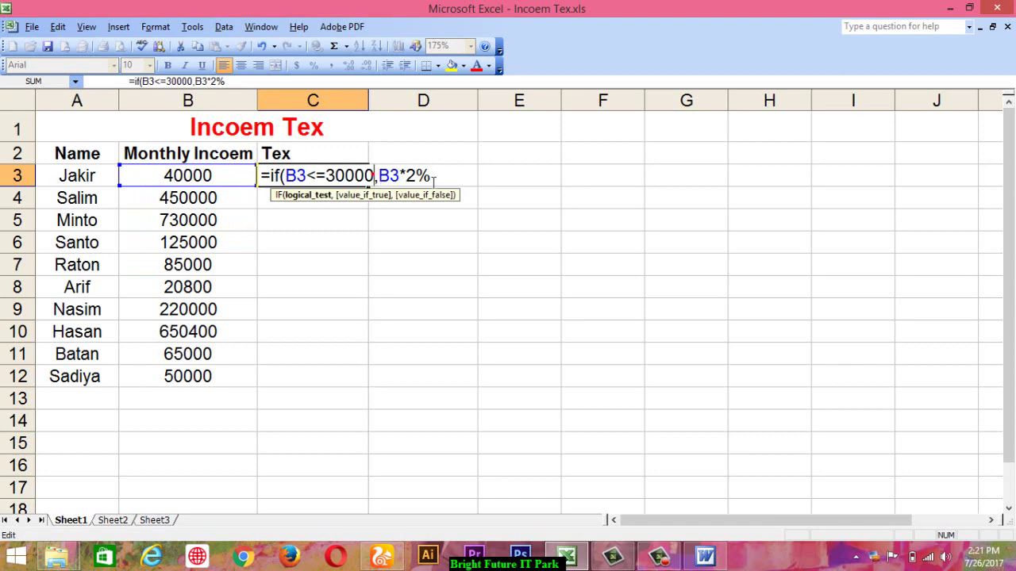
pyautogui.click(441, 180)
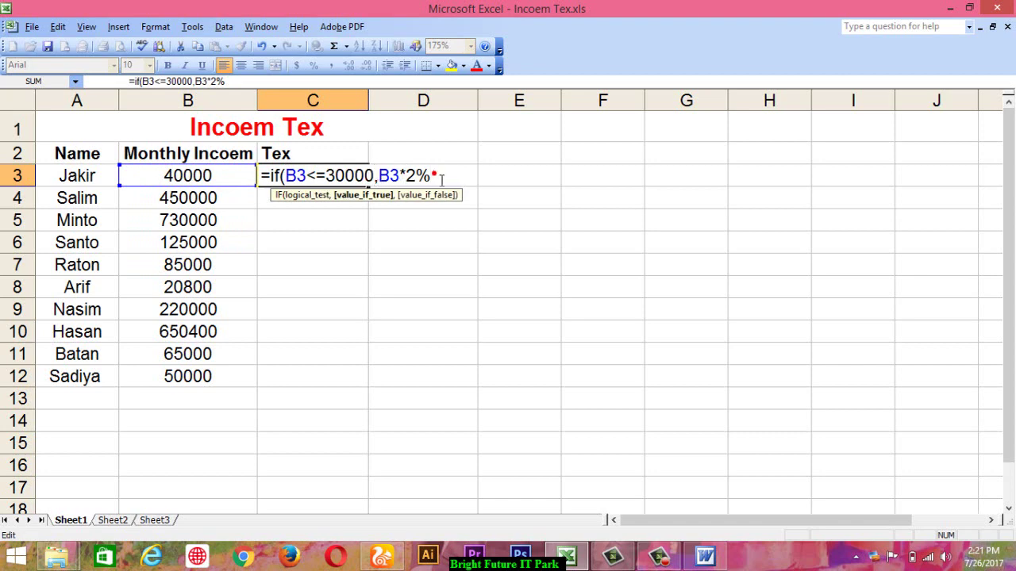
pyautogui.click(438, 176)
# Add the 3% slab up to 50000 and begin the next if( on B3
pyautogui.write(',')
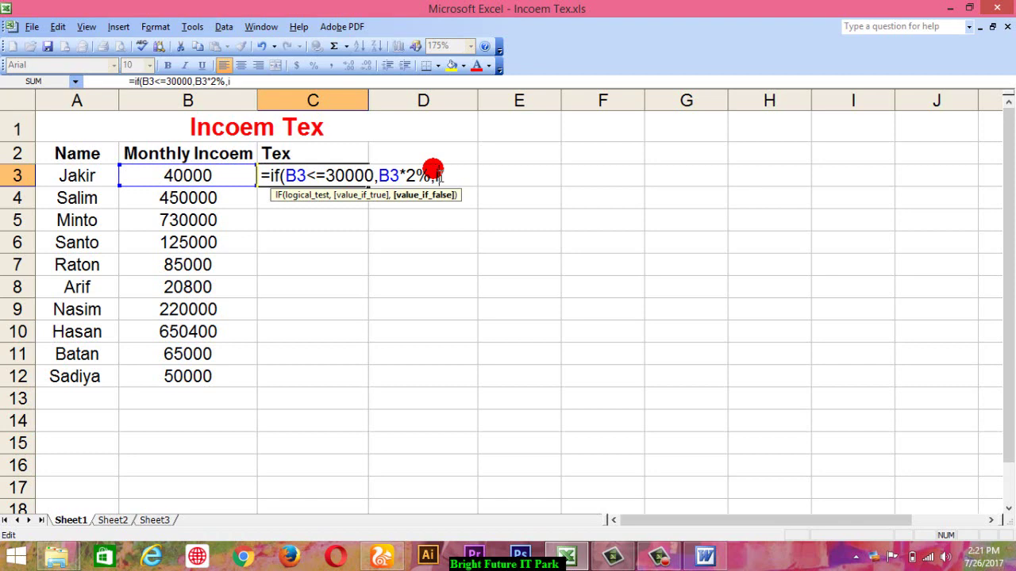
pyautogui.write('if(')
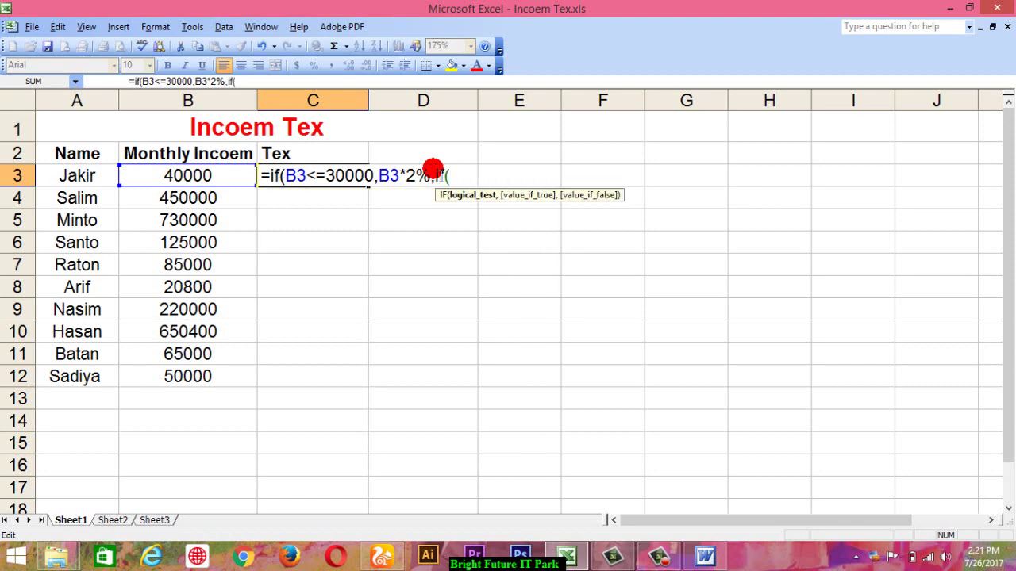
pyautogui.click(210, 176)
pyautogui.write('<')
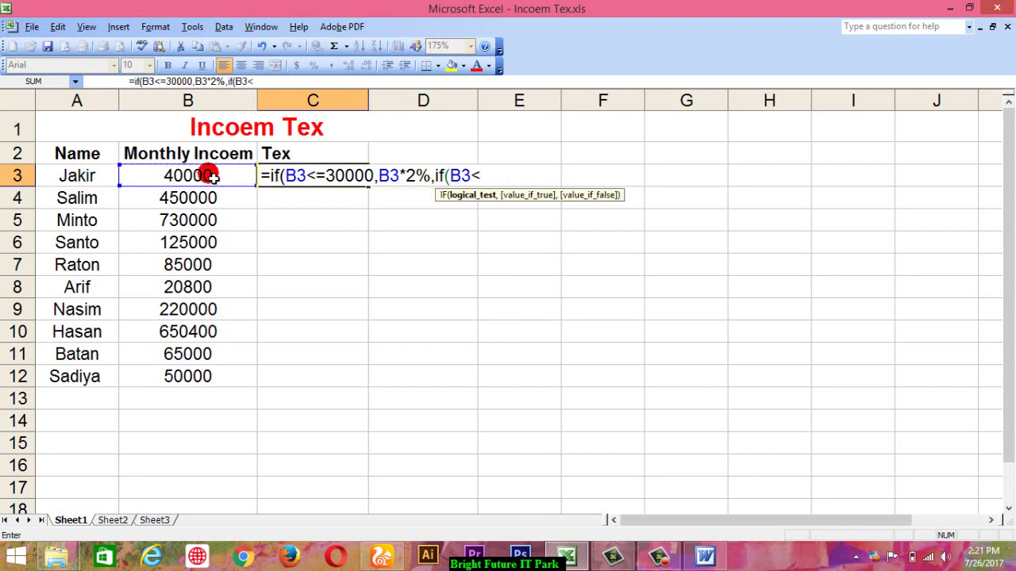
pyautogui.write('=5000')
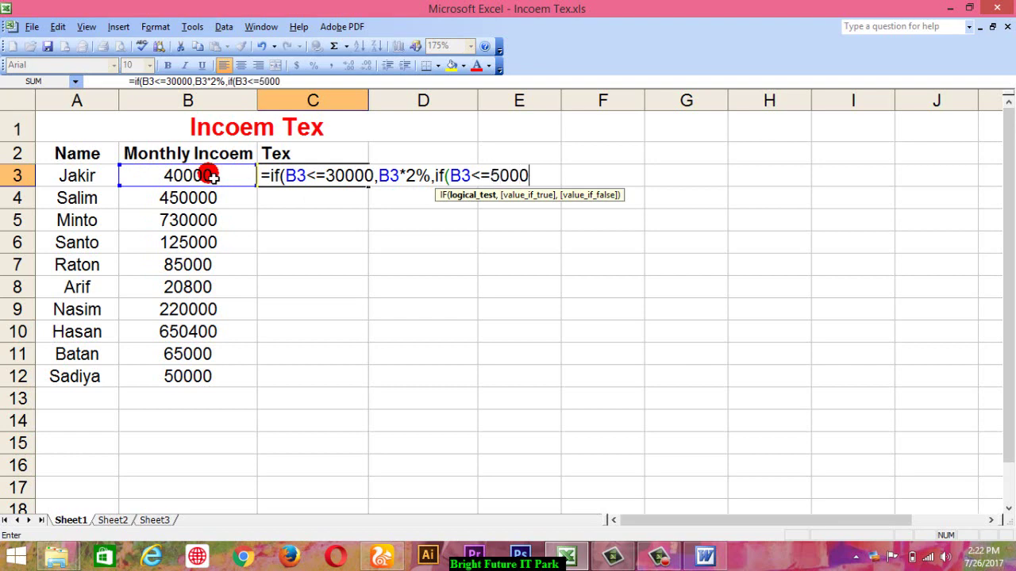
pyautogui.write('0')
pyautogui.click(215, 177)
pyautogui.write(',')
pyautogui.click(195, 176)
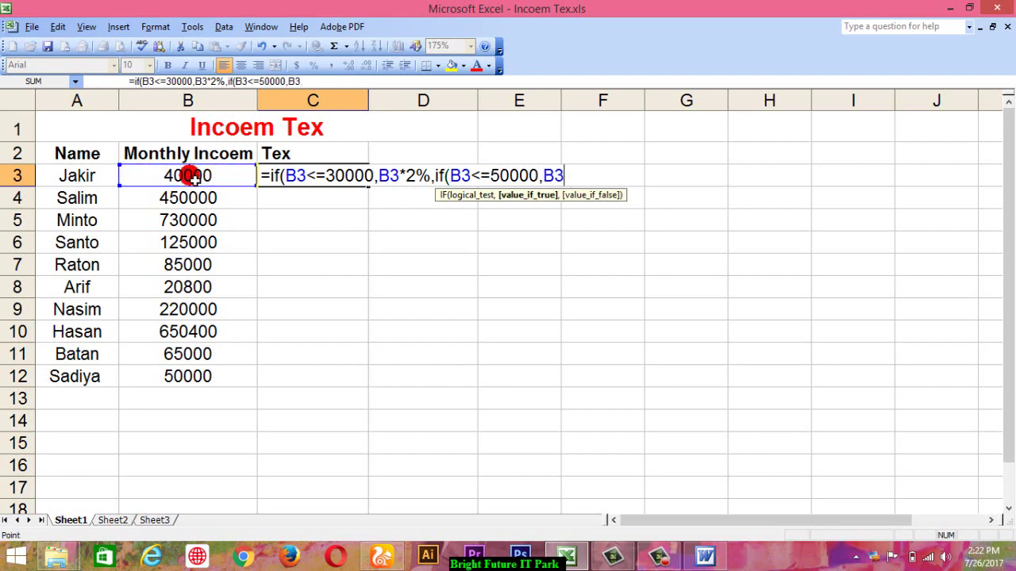
pyautogui.write('*')
pyautogui.write('3')
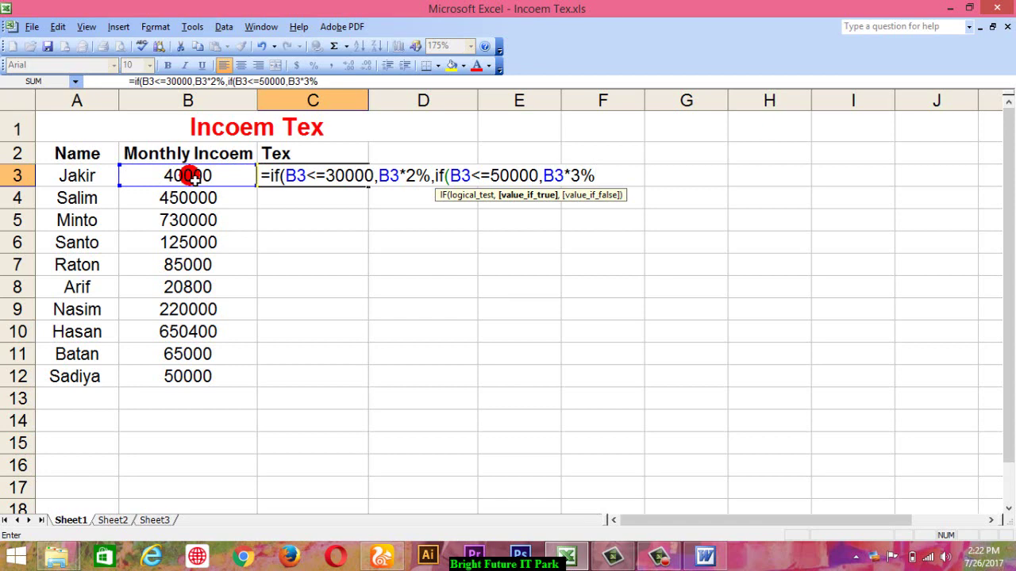
pyautogui.write(',if')
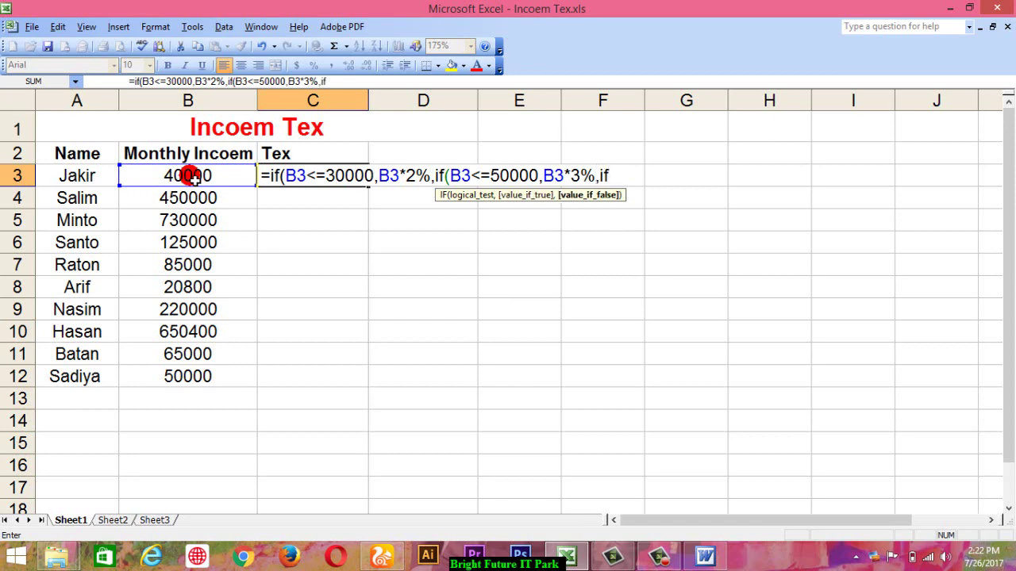
pyautogui.write('(')
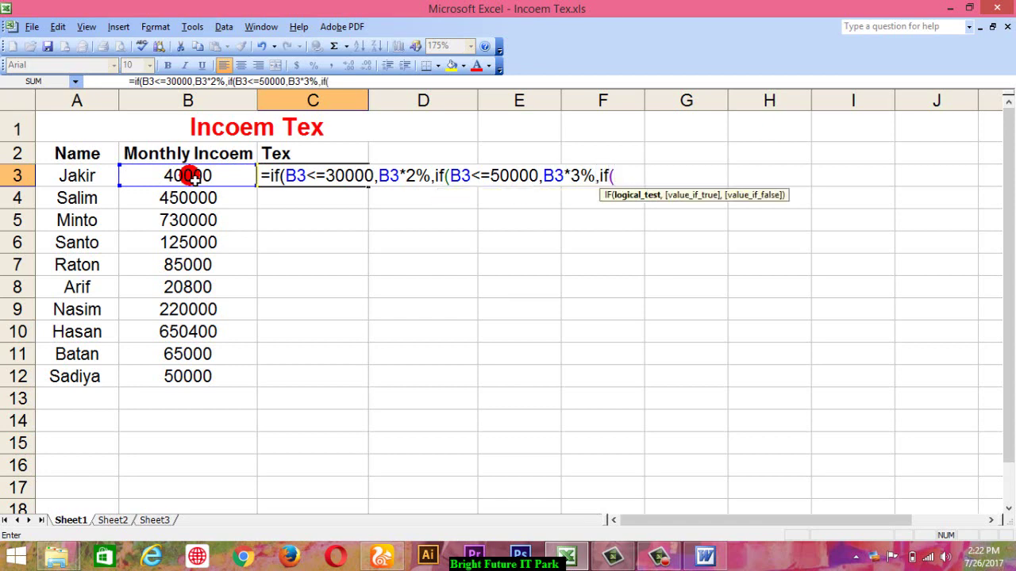
pyautogui.click(191, 176)
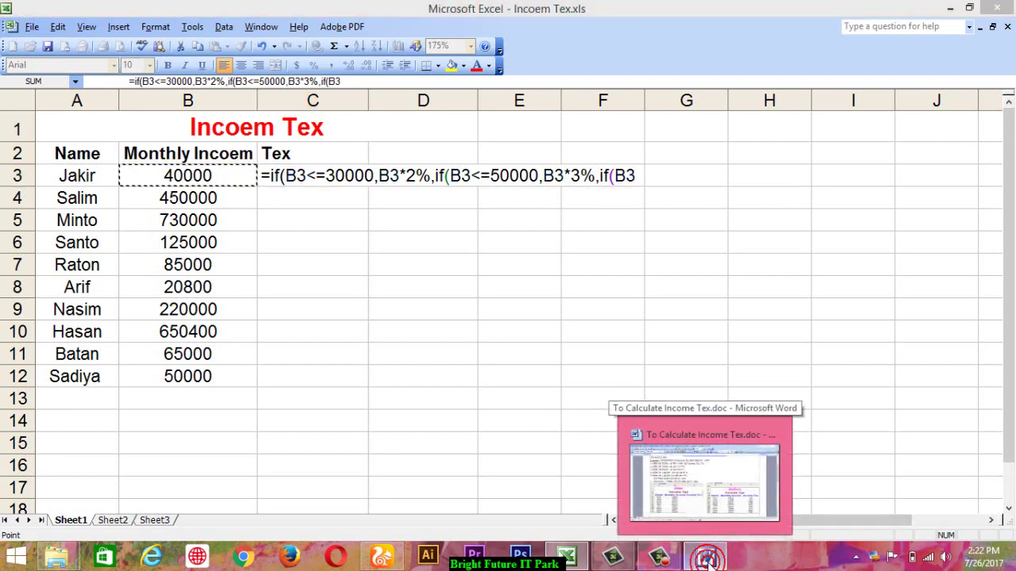
pyautogui.click(707, 558)
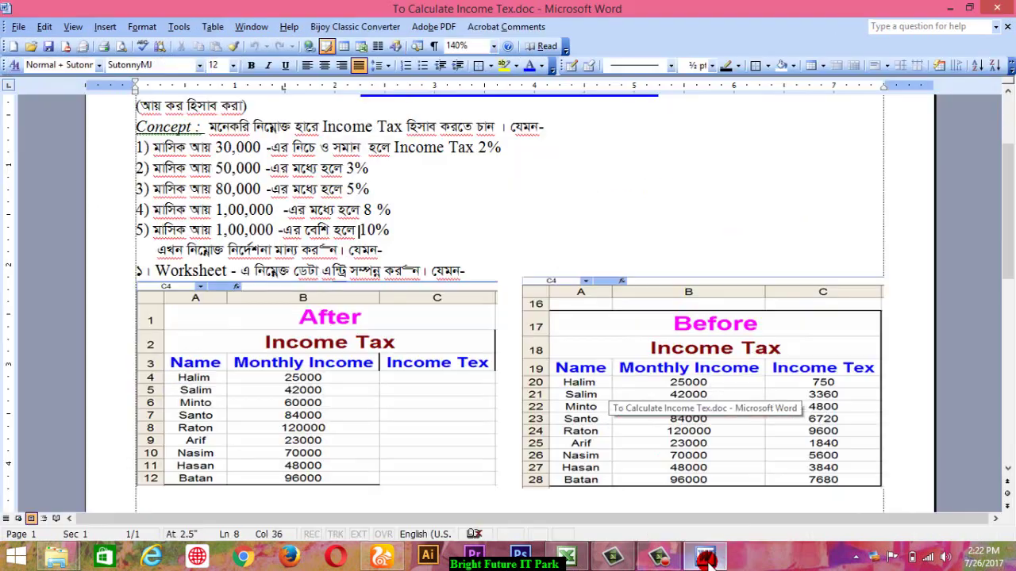
pyautogui.click(154, 189)
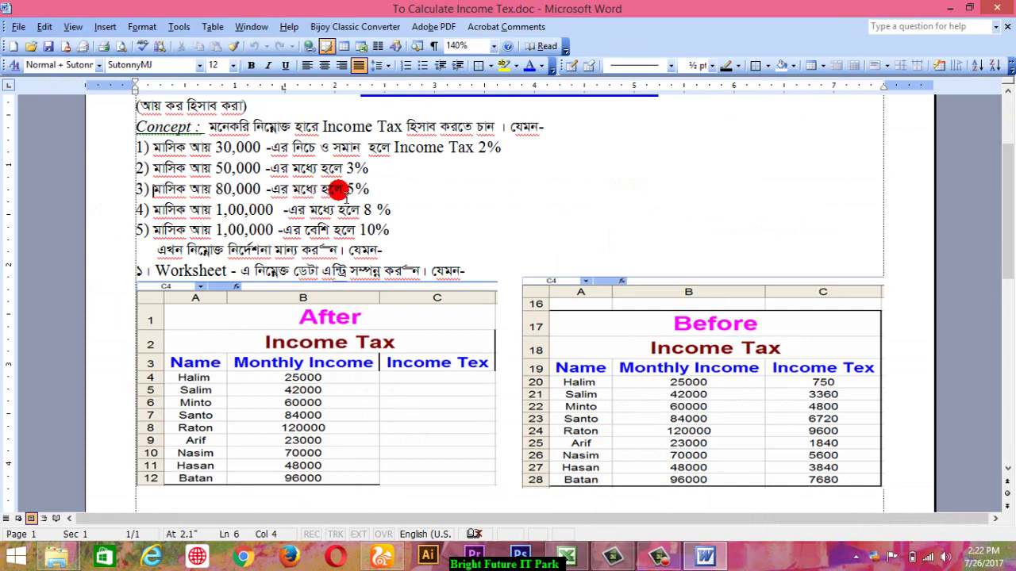
pyautogui.click(566, 557)
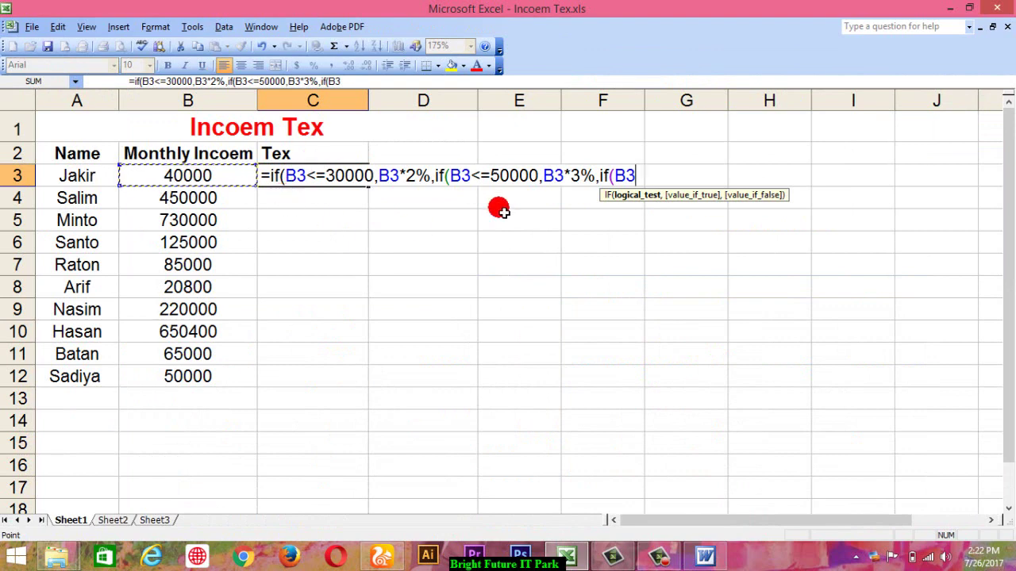
# Add the 5% slab up to 80000 and begin the B3<=100000 condition
pyautogui.write('<=800000')
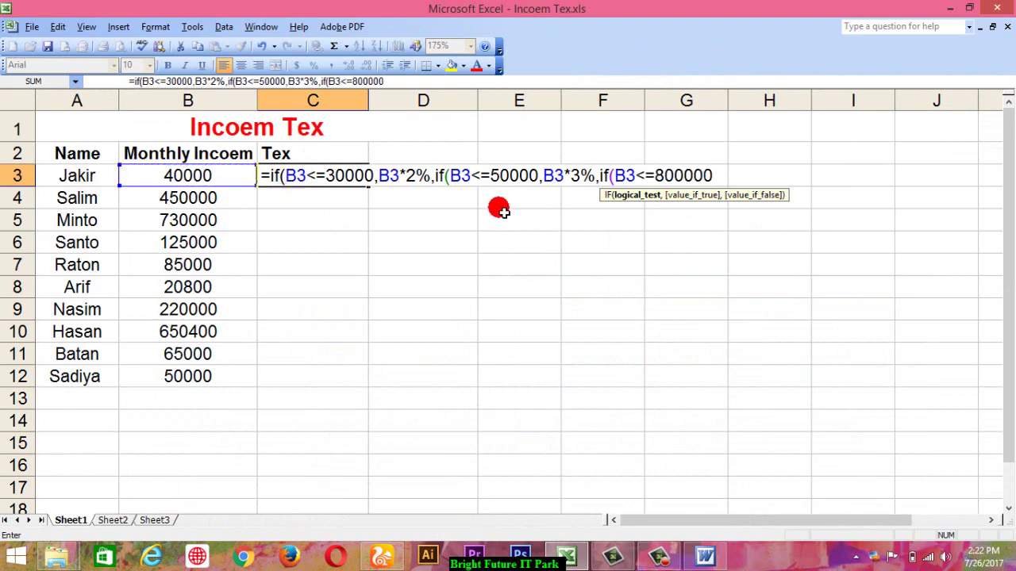
pyautogui.press('BackSpace')
pyautogui.write(',')
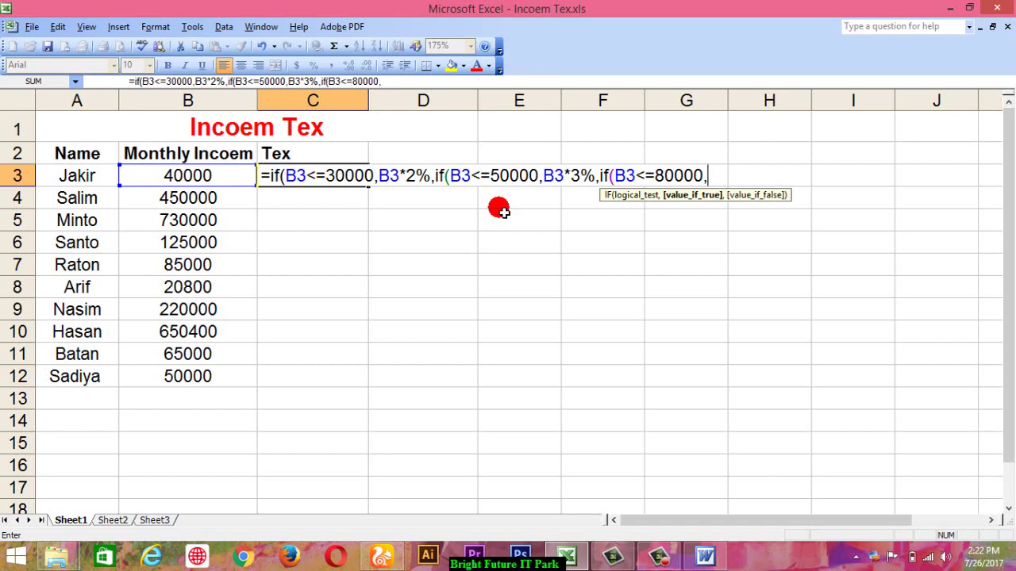
pyautogui.click(181, 176)
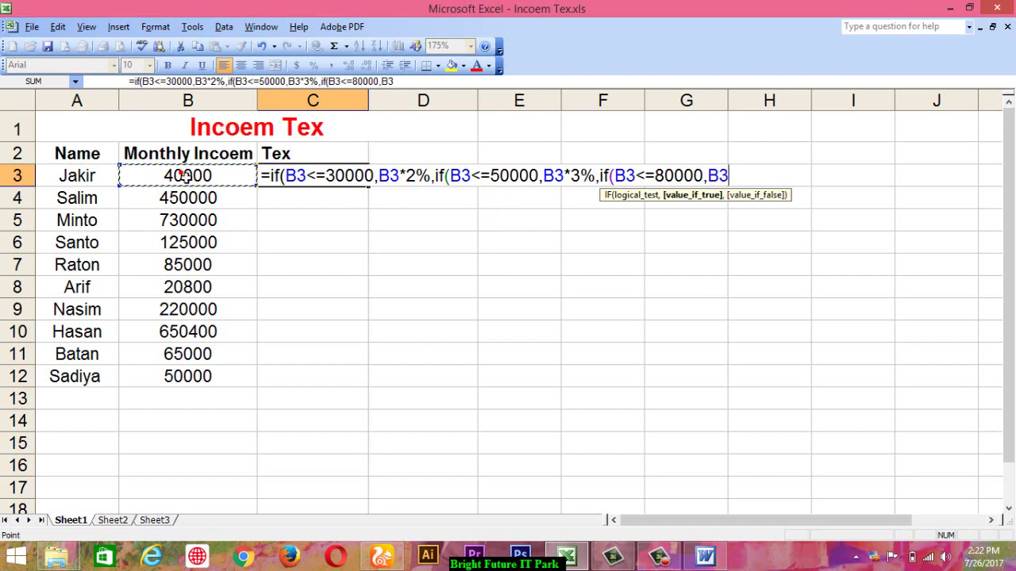
pyautogui.write('*5')
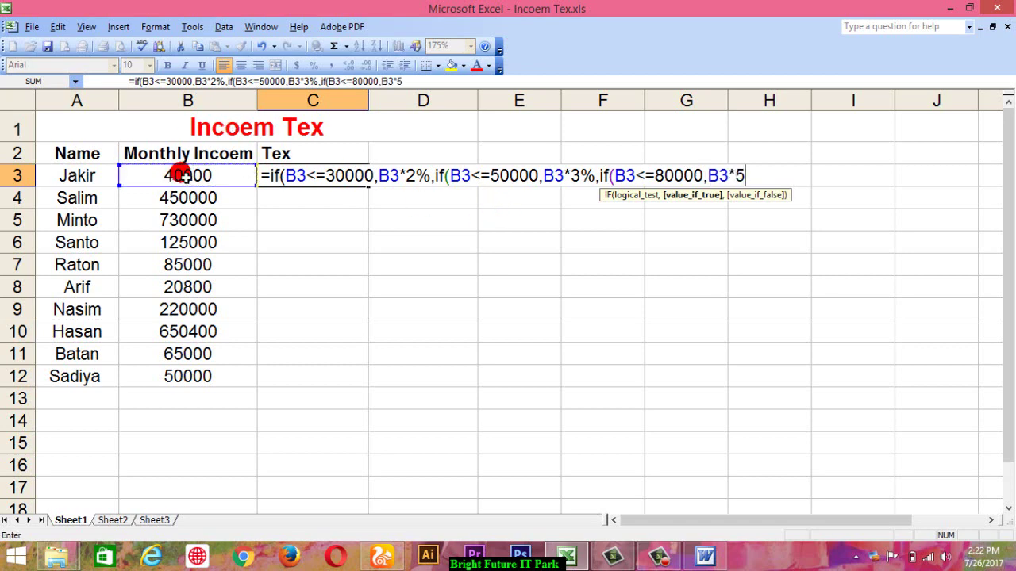
pyautogui.write('%')
pyautogui.write(',')
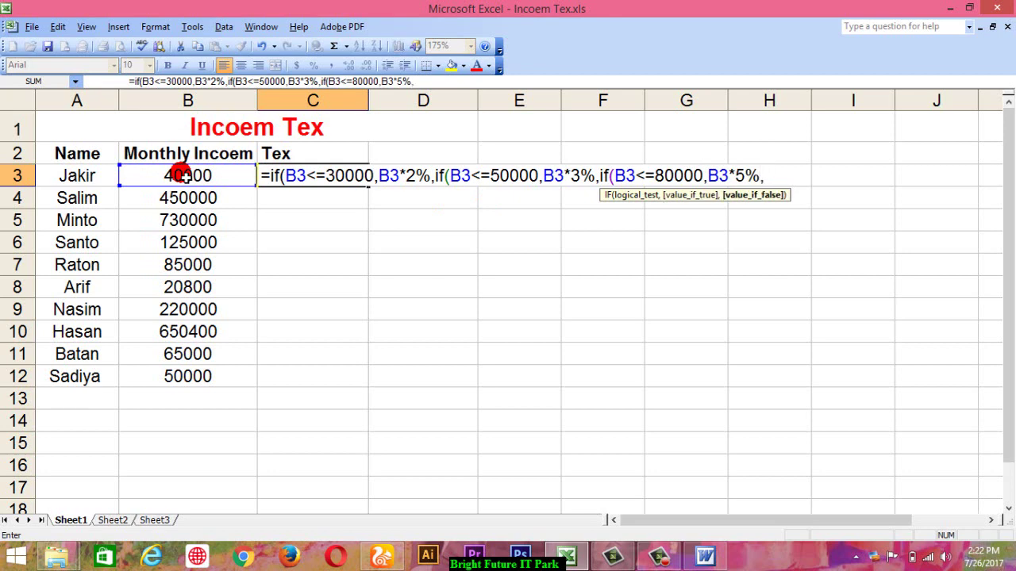
pyautogui.write('if')
pyautogui.write('(B3')
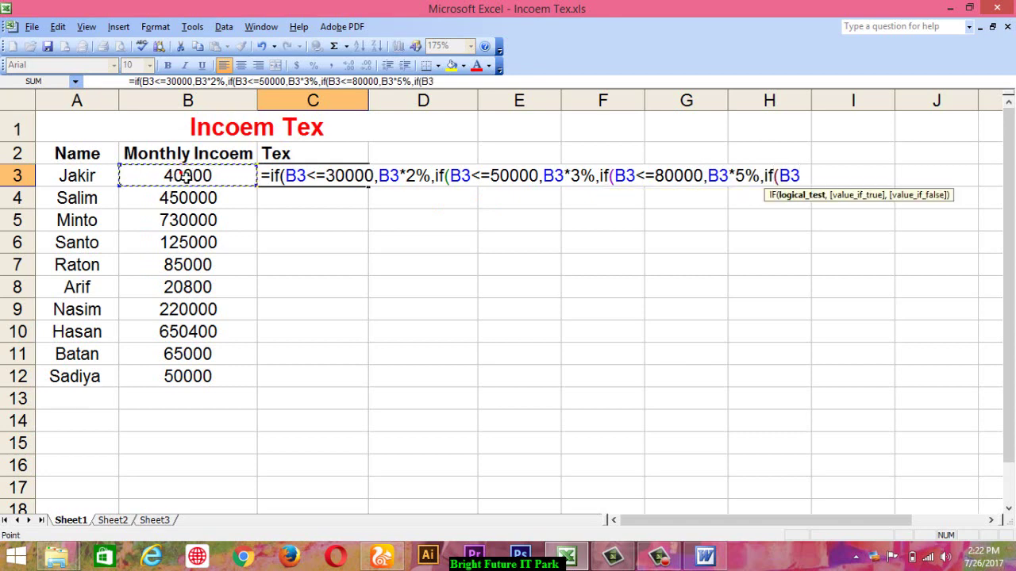
pyautogui.write('<=100000')
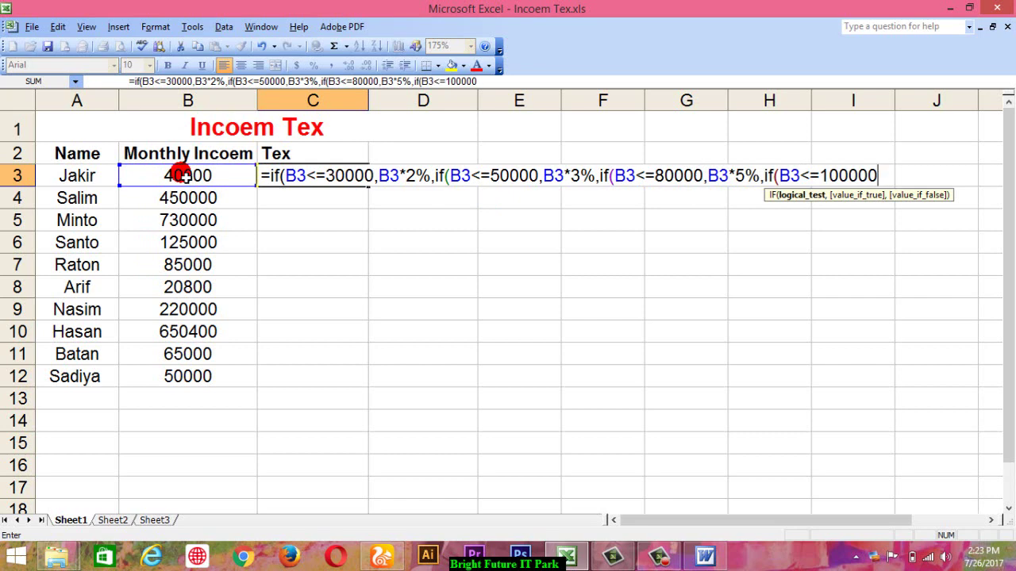
pyautogui.write(',')
# Add B3*8% and a final if(B3>100000 condition
pyautogui.click(181, 175)
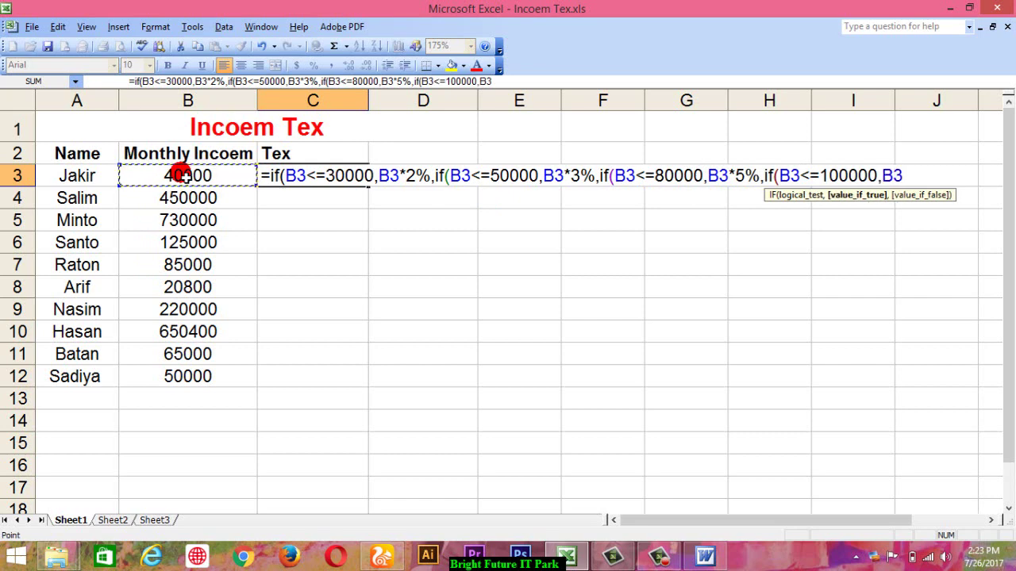
pyautogui.write('*8')
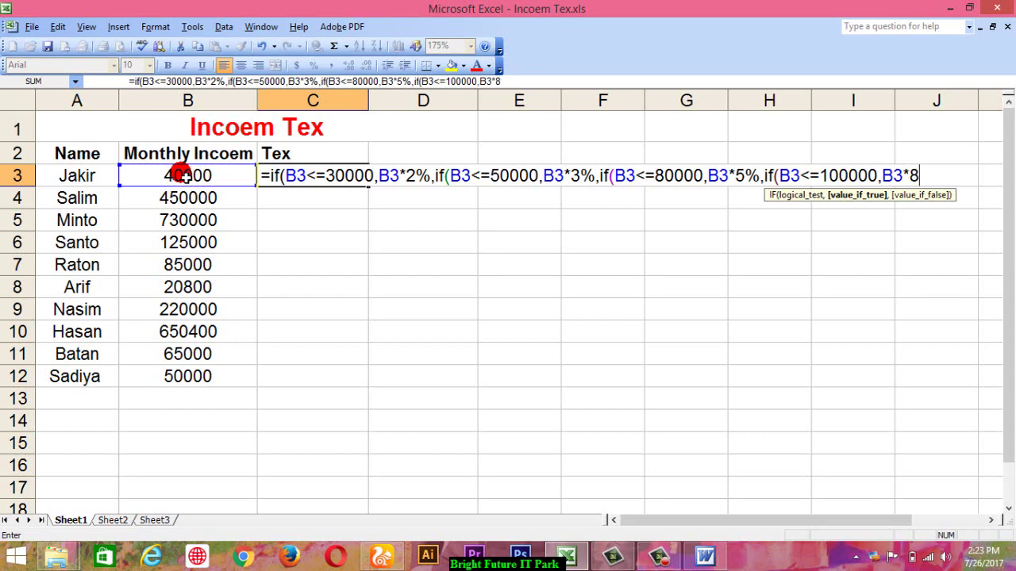
pyautogui.write('%')
pyautogui.write(',')
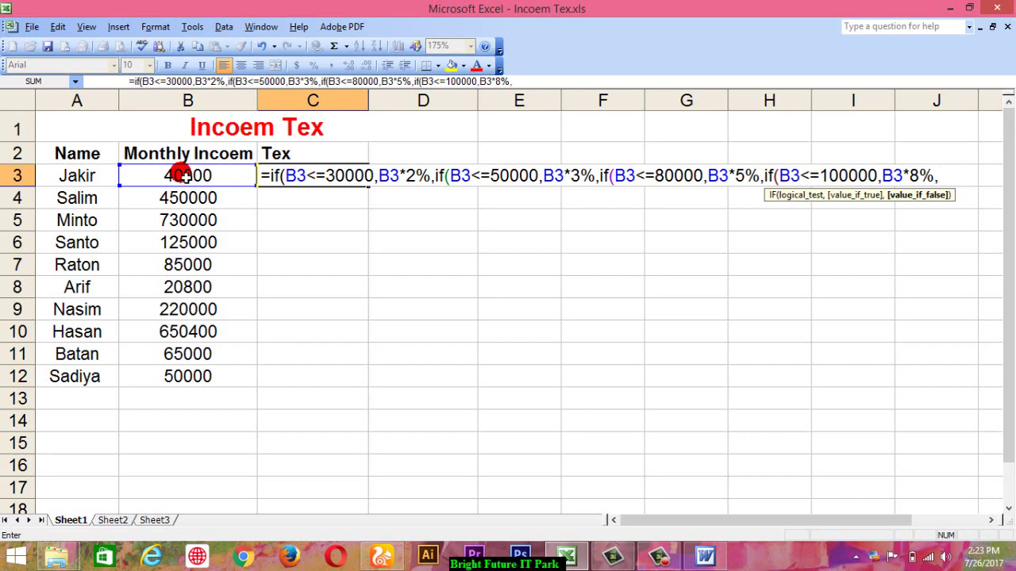
pyautogui.write('if')
pyautogui.write('(')
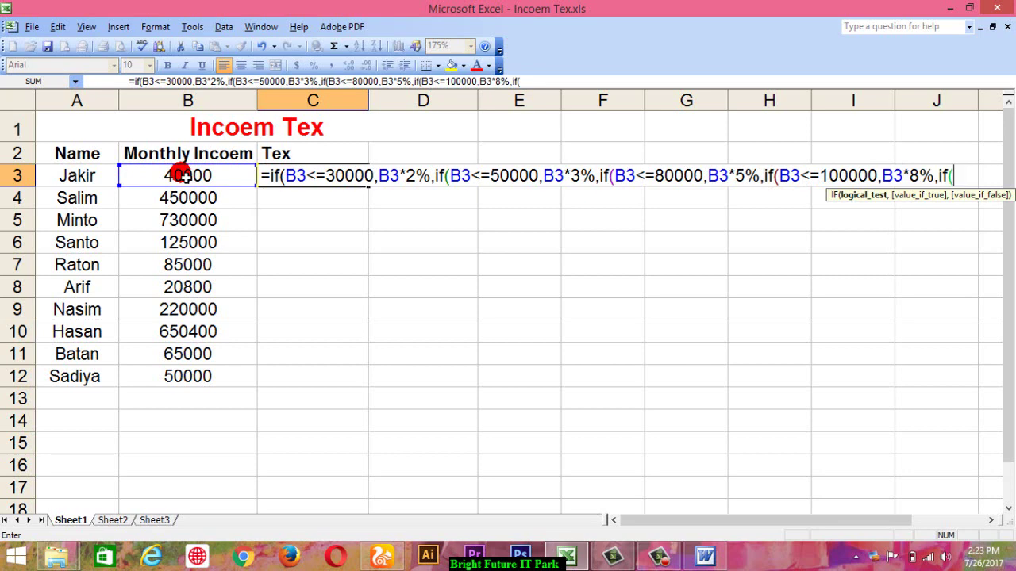
pyautogui.click(182, 177)
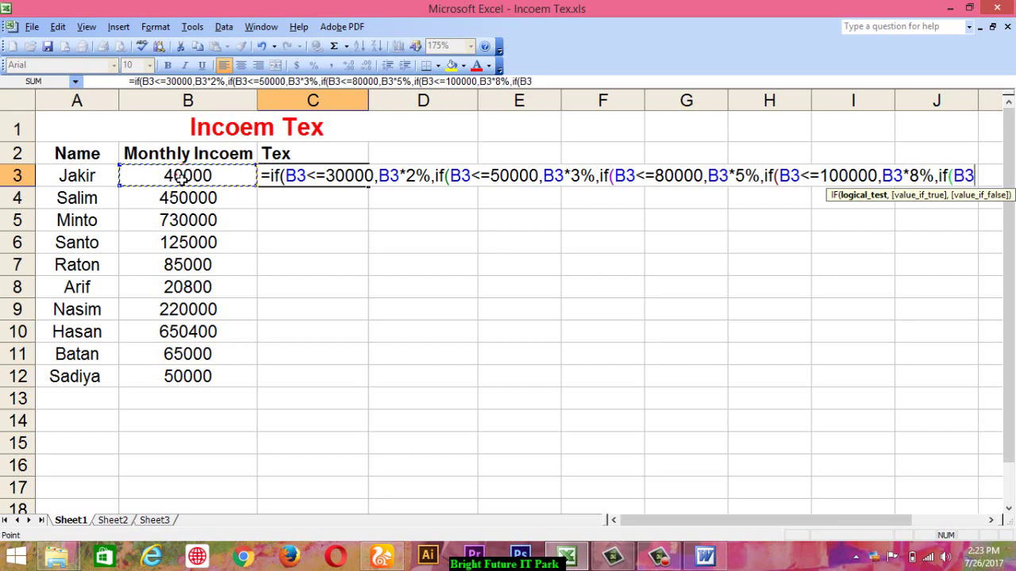
pyautogui.write('>10')
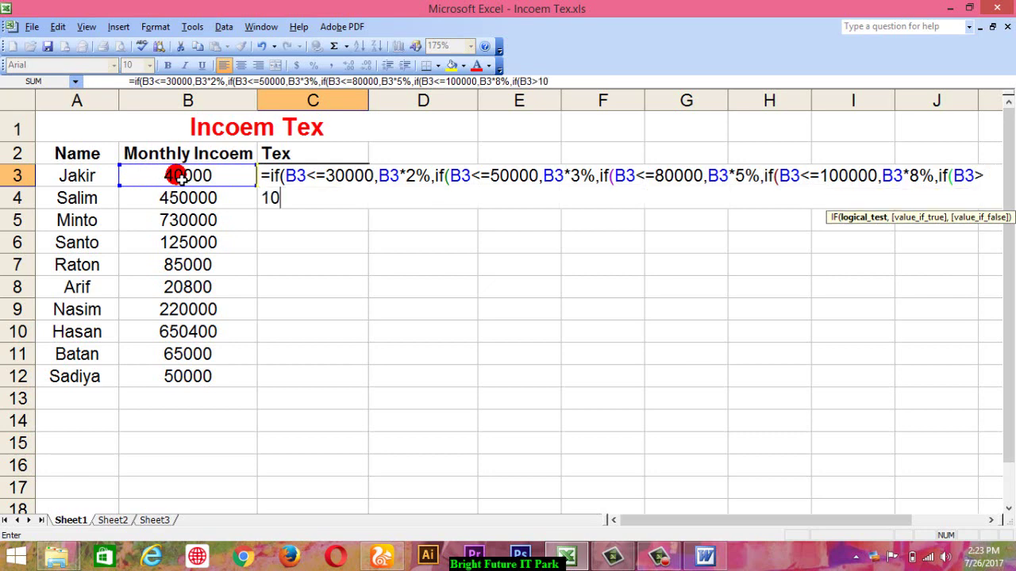
pyautogui.write('0000')
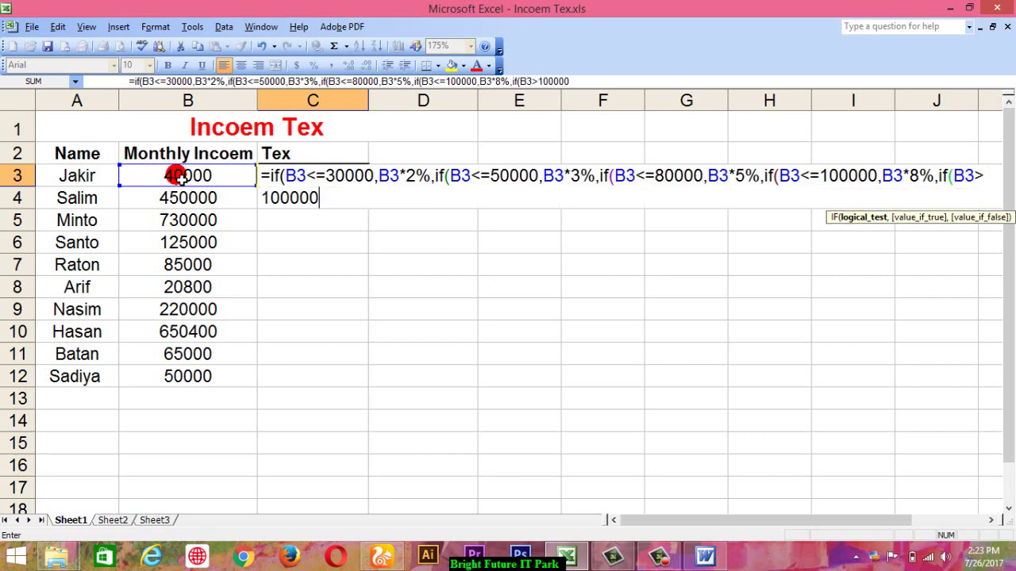
# Close the formula with ))))) and enter it, triggering Excel's formula-error warning
pyautogui.doubleClick(813, 177)
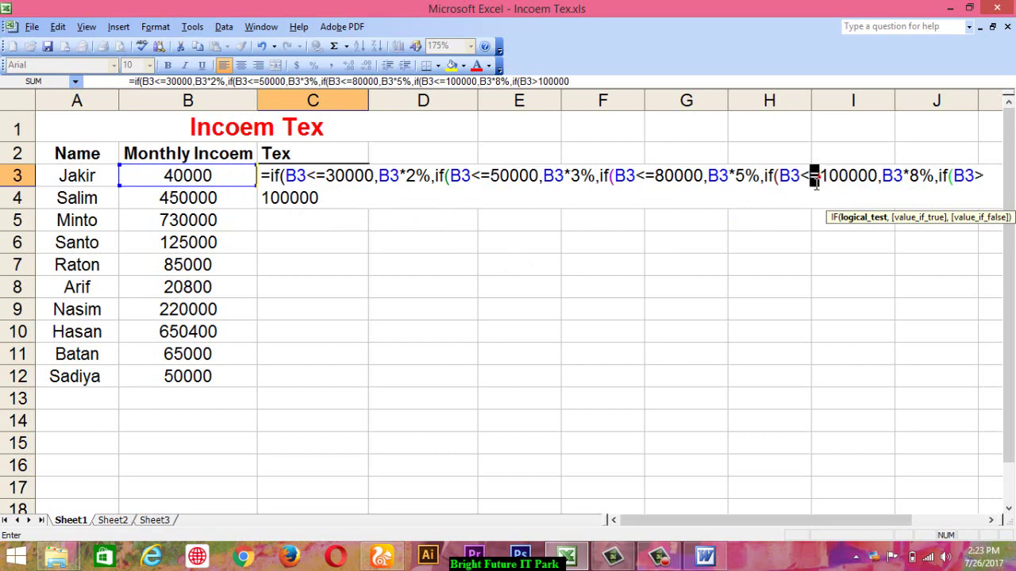
pyautogui.click(811, 177)
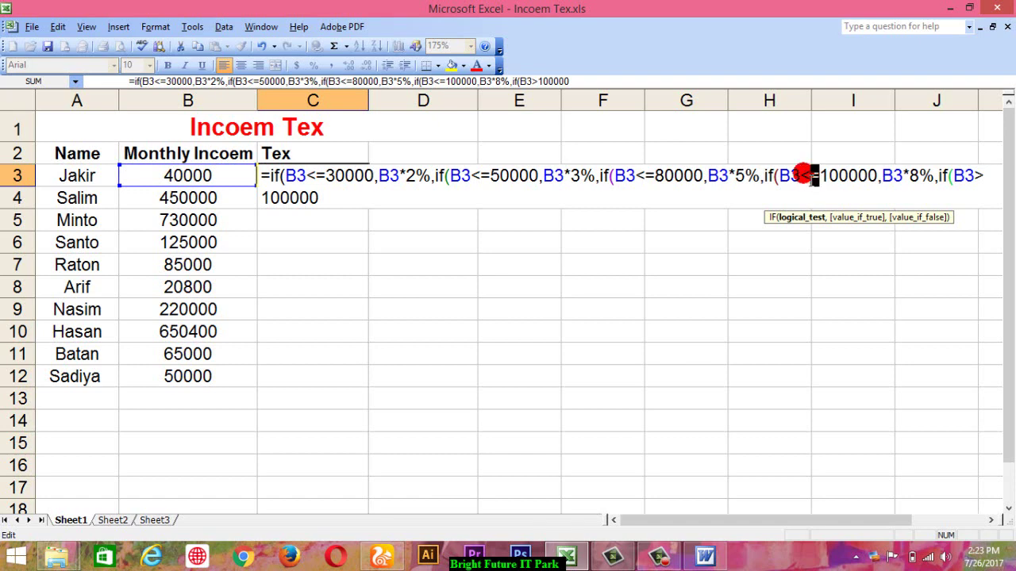
pyautogui.click(339, 205)
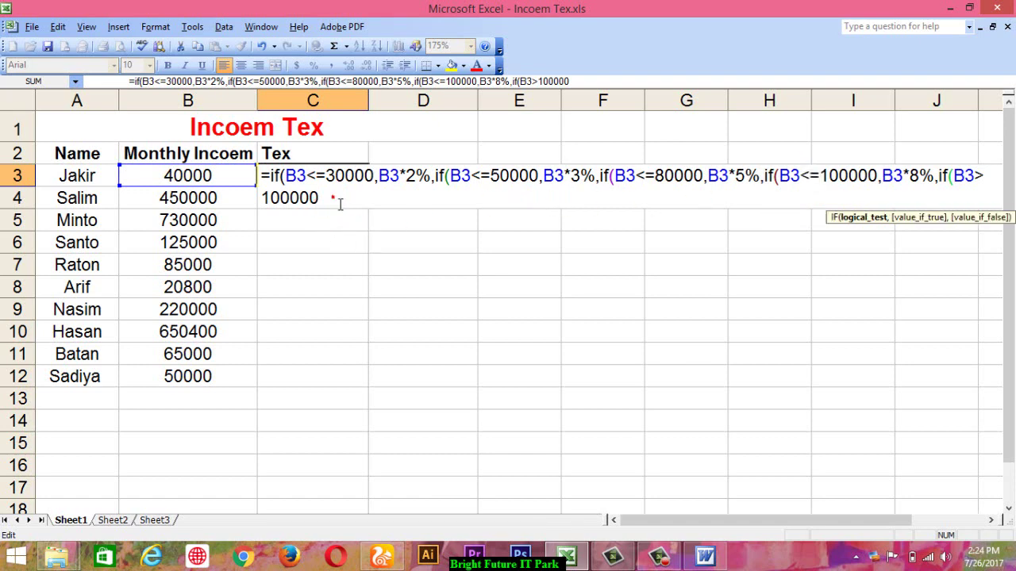
pyautogui.click(339, 204)
pyautogui.moveTo(820, 176); pyautogui.dragTo(879, 184)
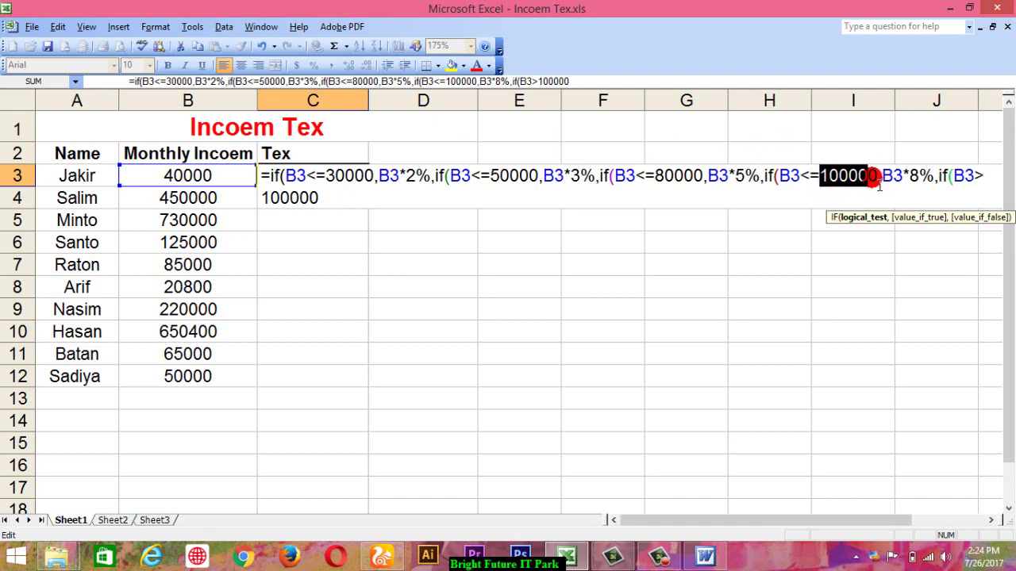
pyautogui.moveTo(819, 176); pyautogui.dragTo(878, 178)
pyautogui.click(271, 199)
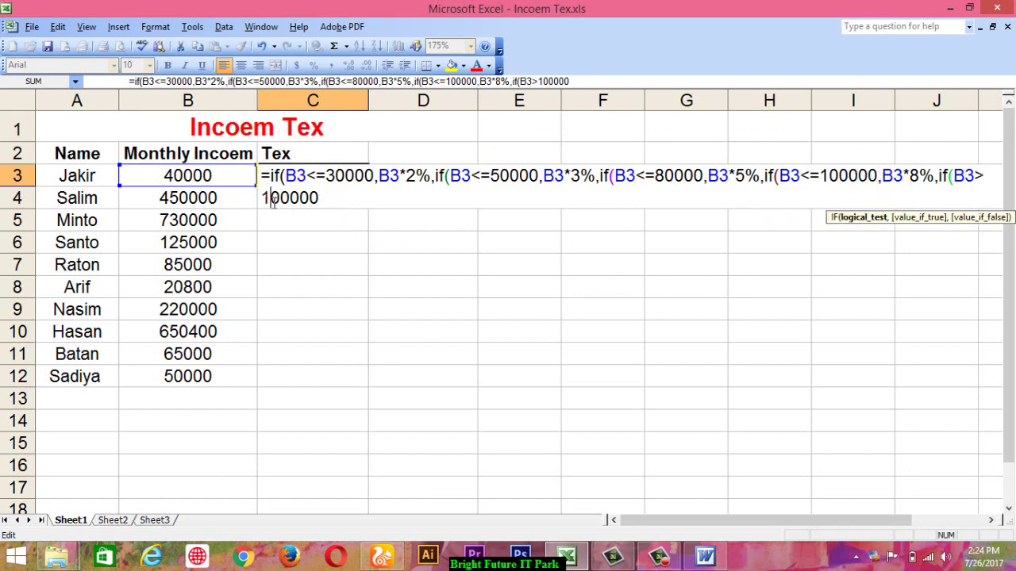
pyautogui.moveTo(270, 204); pyautogui.dragTo(918, 199)
pyautogui.click(984, 175)
pyautogui.click(323, 198)
pyautogui.click(325, 198)
pyautogui.write('))))')
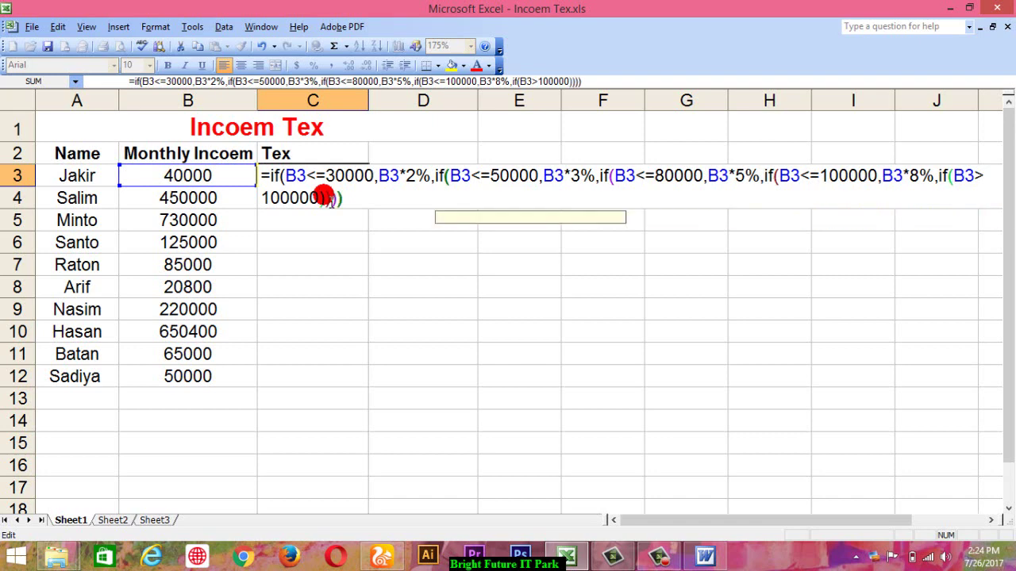
pyautogui.write(')')
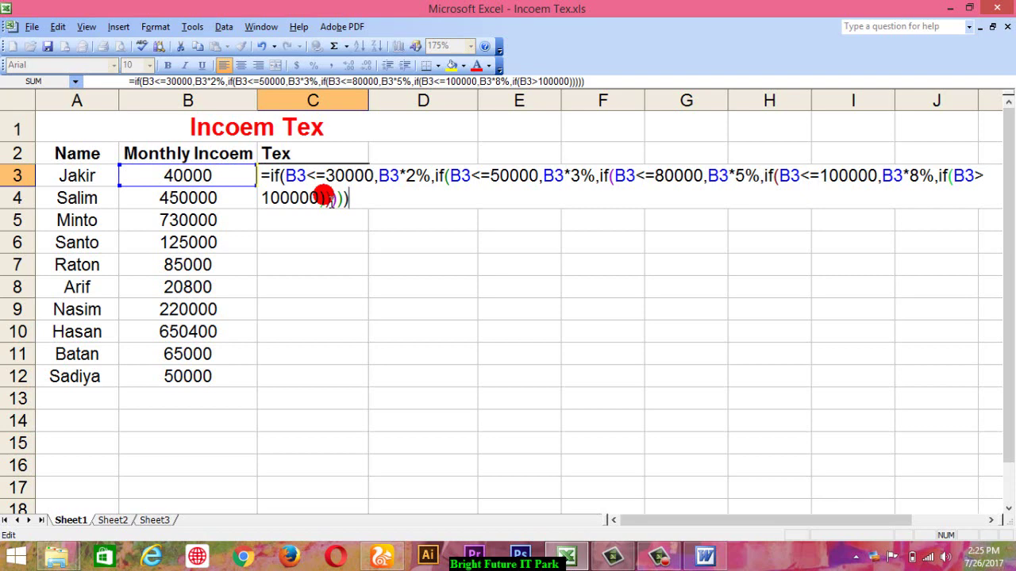
pyautogui.press('Return')
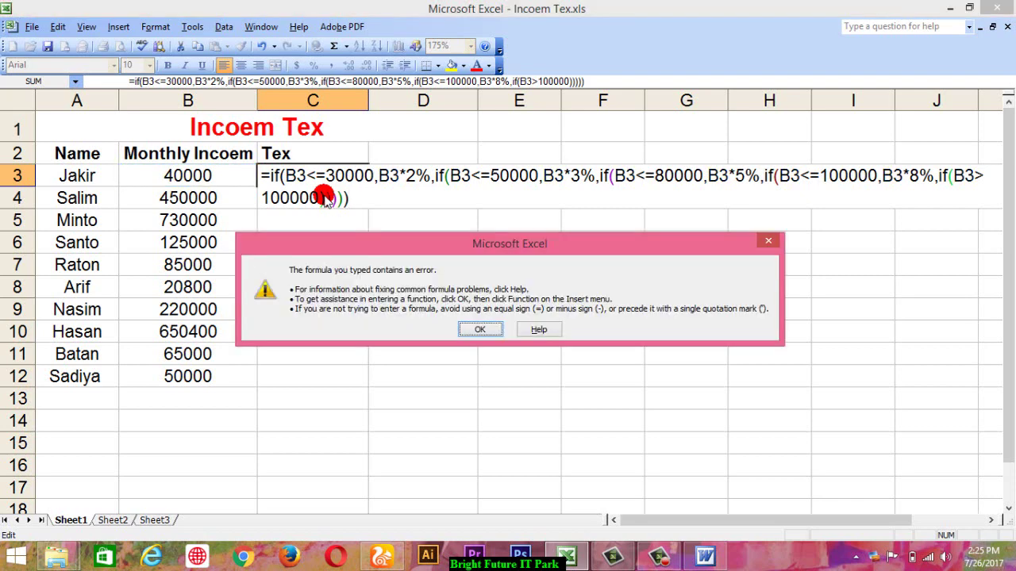
# Dismiss the error and add ,B3*10% as the result for incomes over 100000
pyautogui.press('Return')
pyautogui.click(321, 198)
pyautogui.write(',')
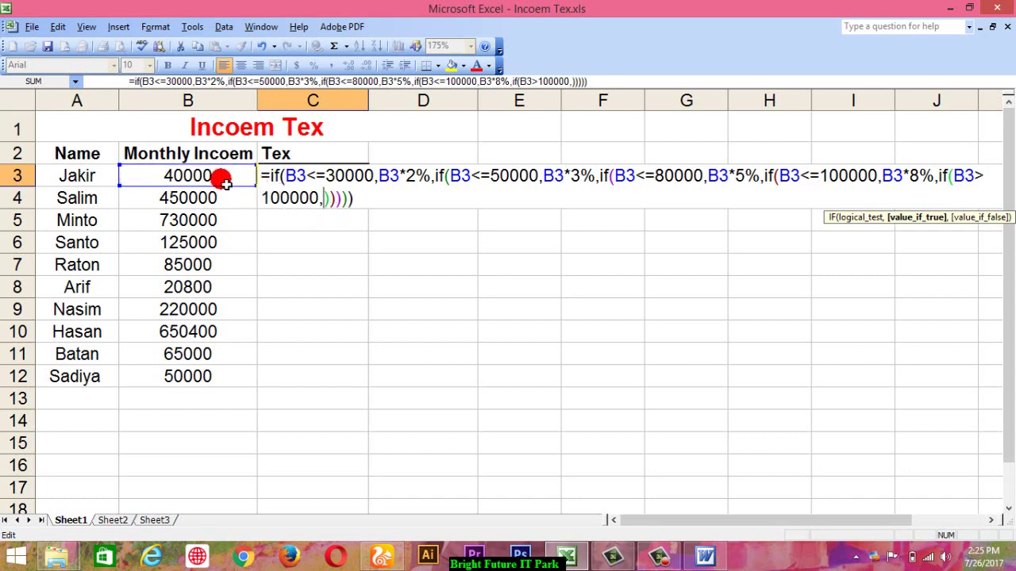
pyautogui.click(196, 175)
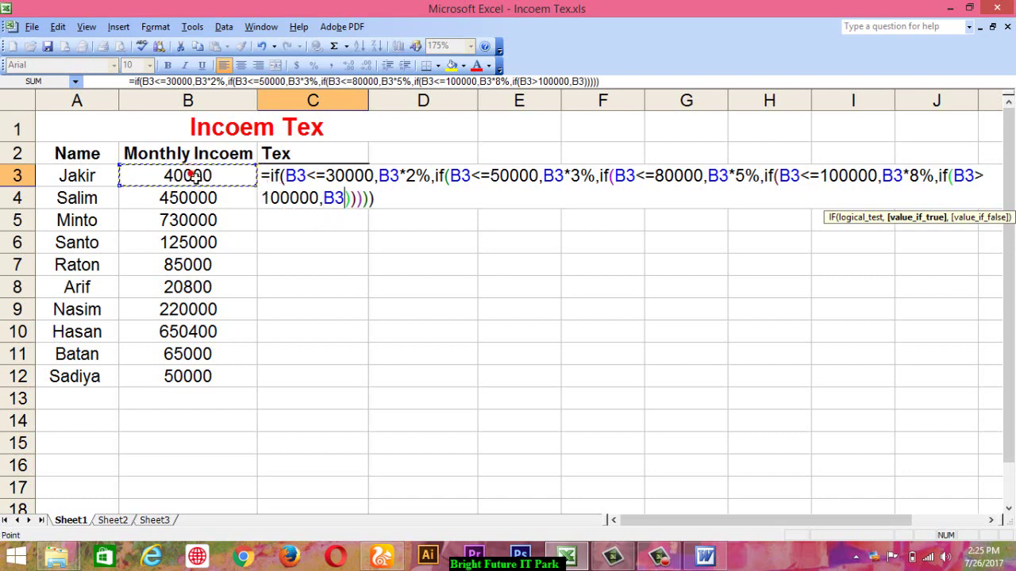
pyautogui.write('*10%')
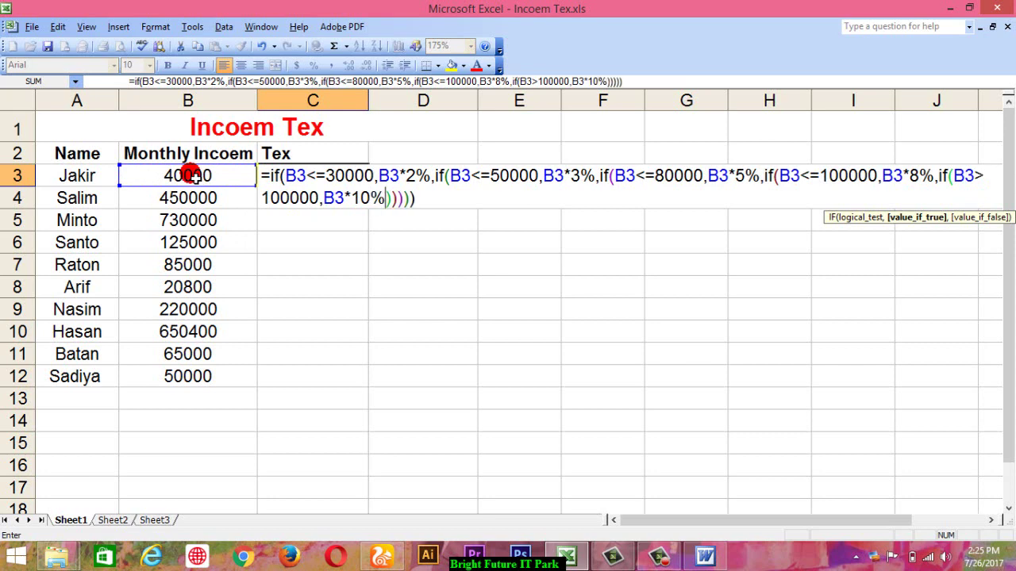
# Enter the C3 tax formula, fill it down to C12, and check C4 and C3
pyautogui.press('Return')
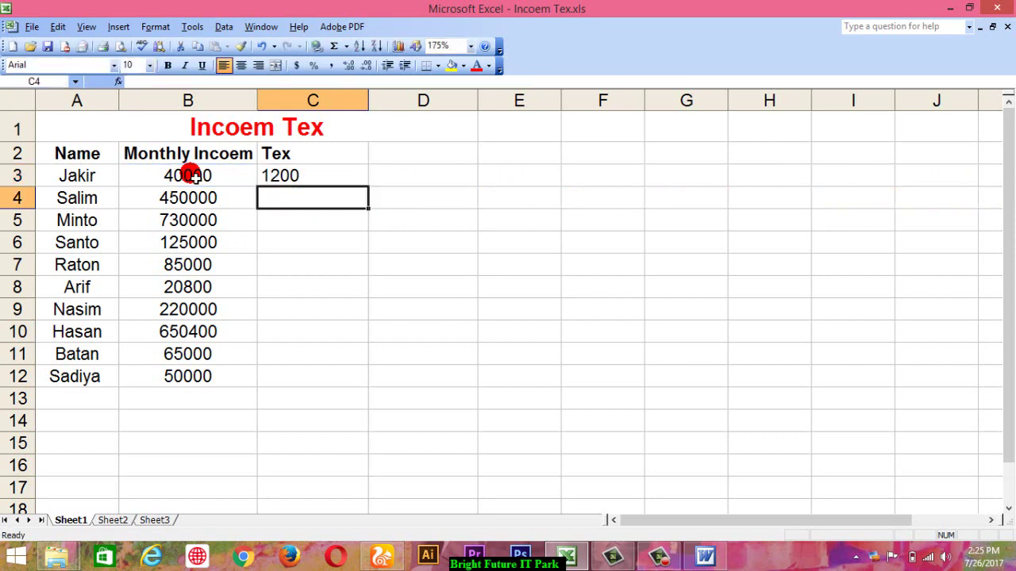
pyautogui.click(330, 170)
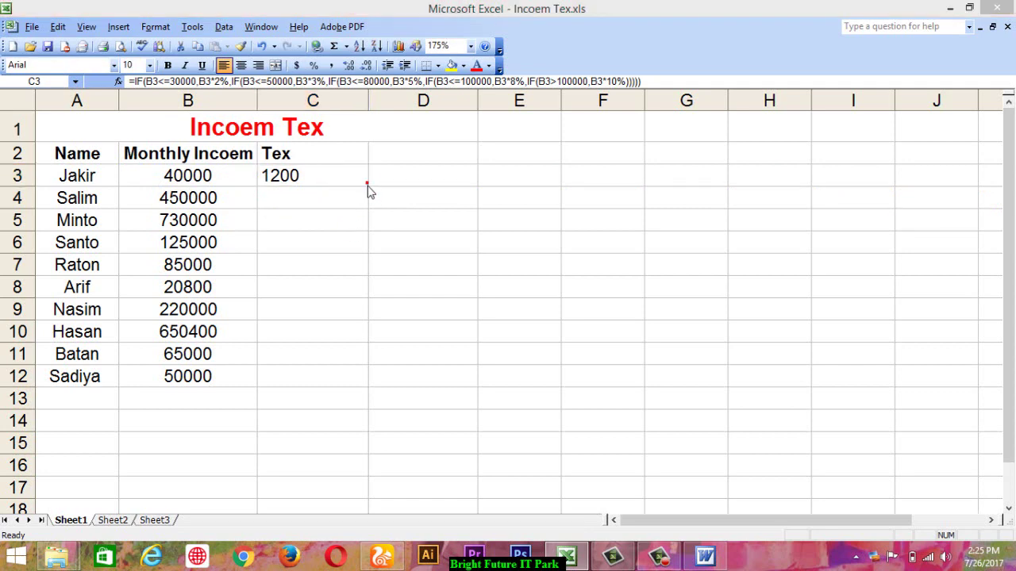
pyautogui.moveTo(367, 184); pyautogui.dragTo(370, 389)
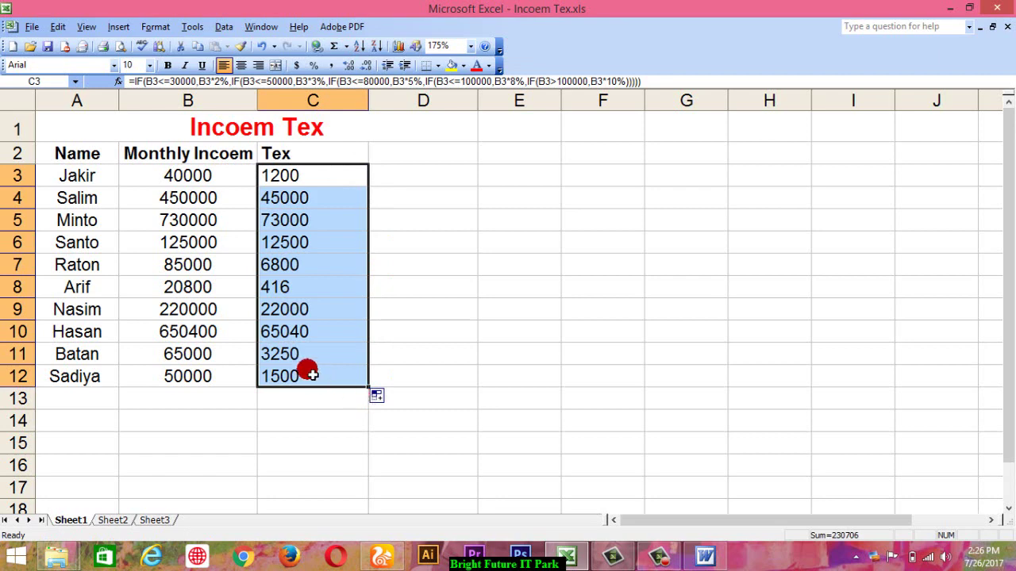
pyautogui.click(329, 205)
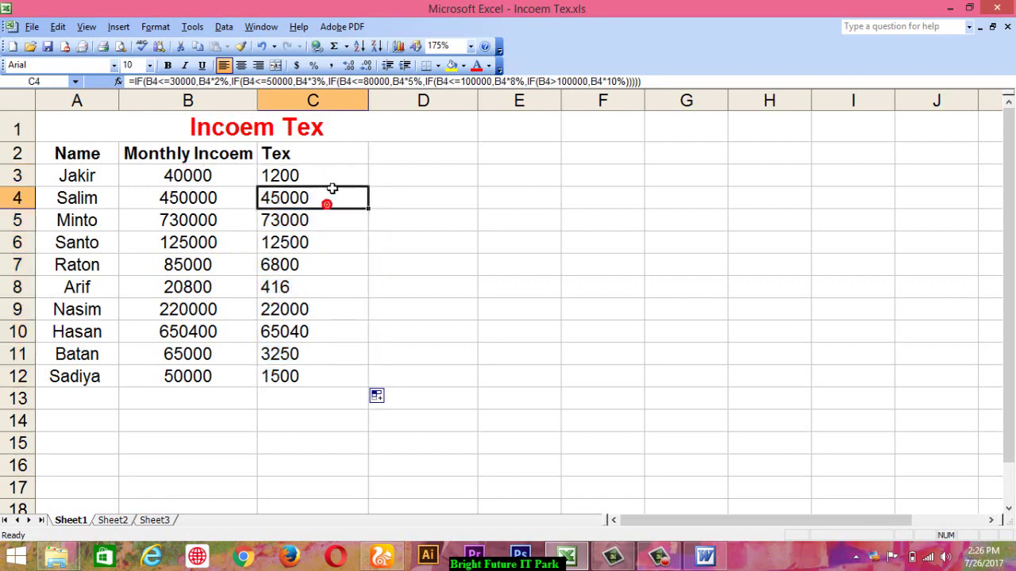
pyautogui.click(320, 177)
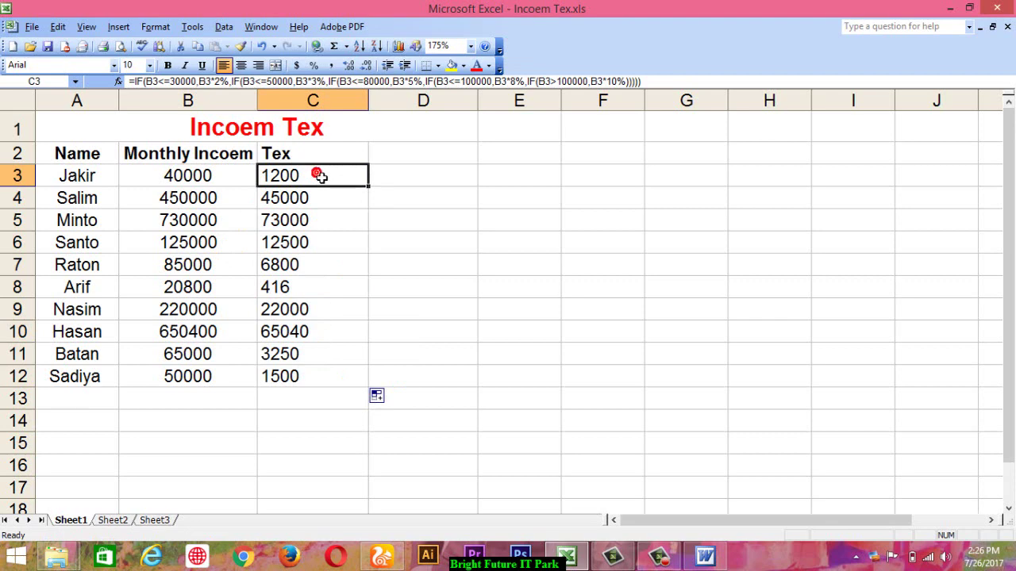
pyautogui.click(320, 176)
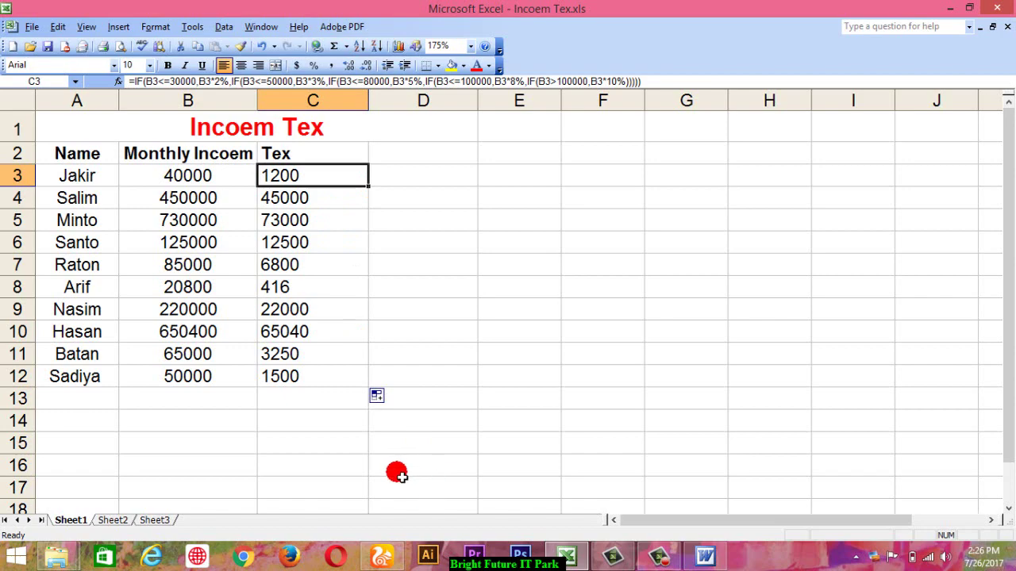
pyautogui.click(379, 556)
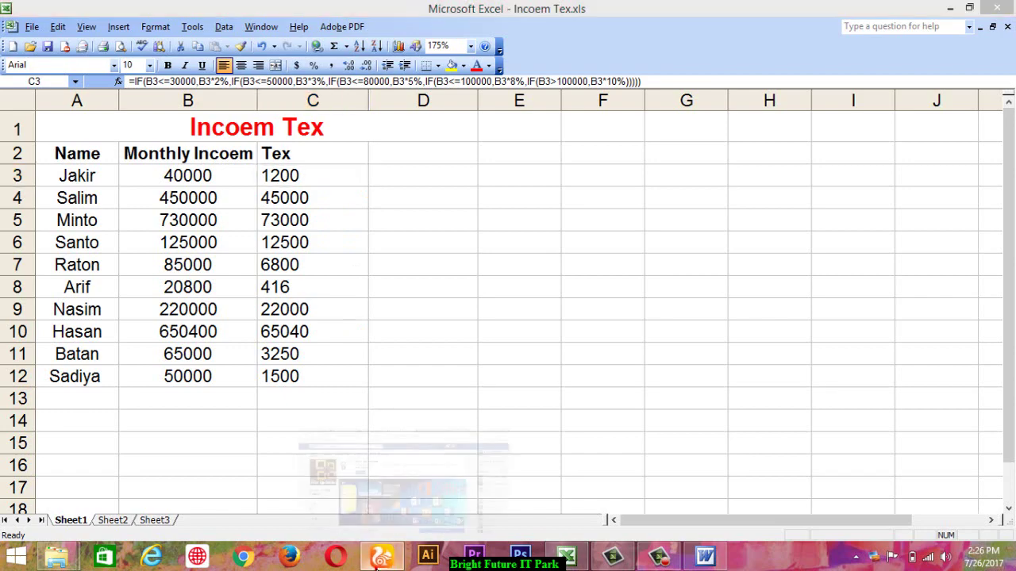
pyautogui.click(746, 11)
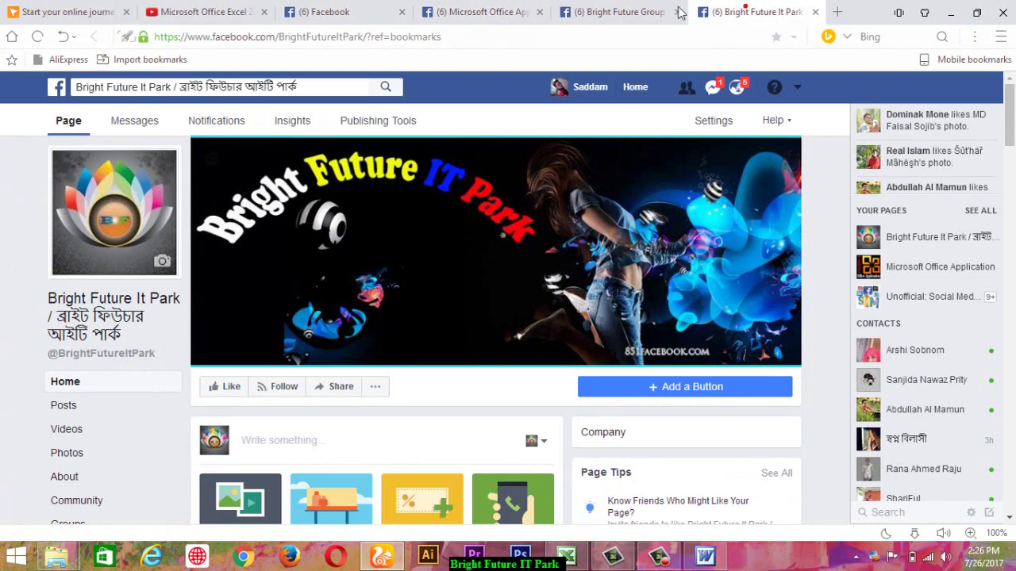
pyautogui.click(590, 12)
pyautogui.scroll(5, 351, 352)
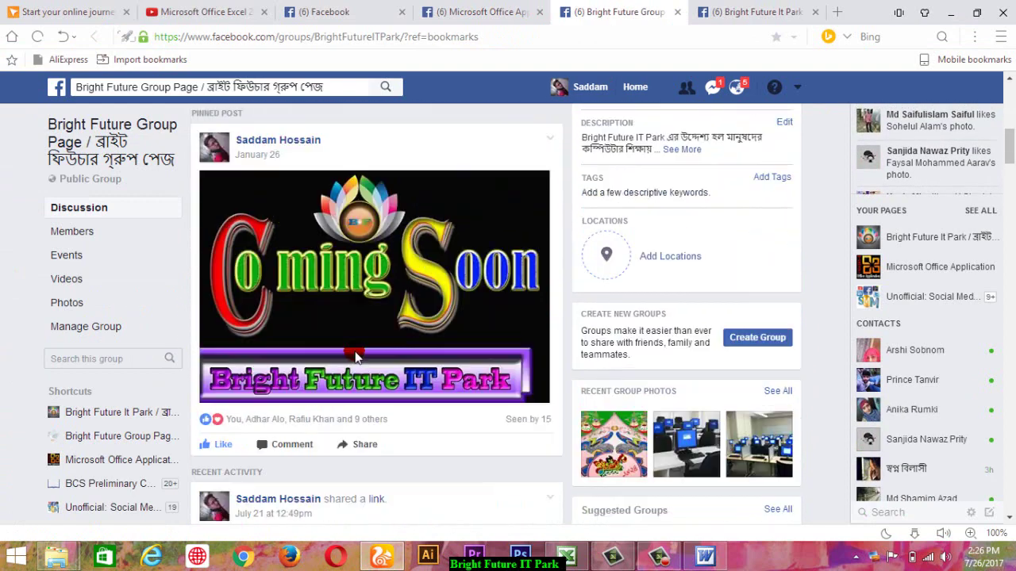
pyautogui.scroll(3, 354, 355)
pyautogui.scroll(4, 355, 355)
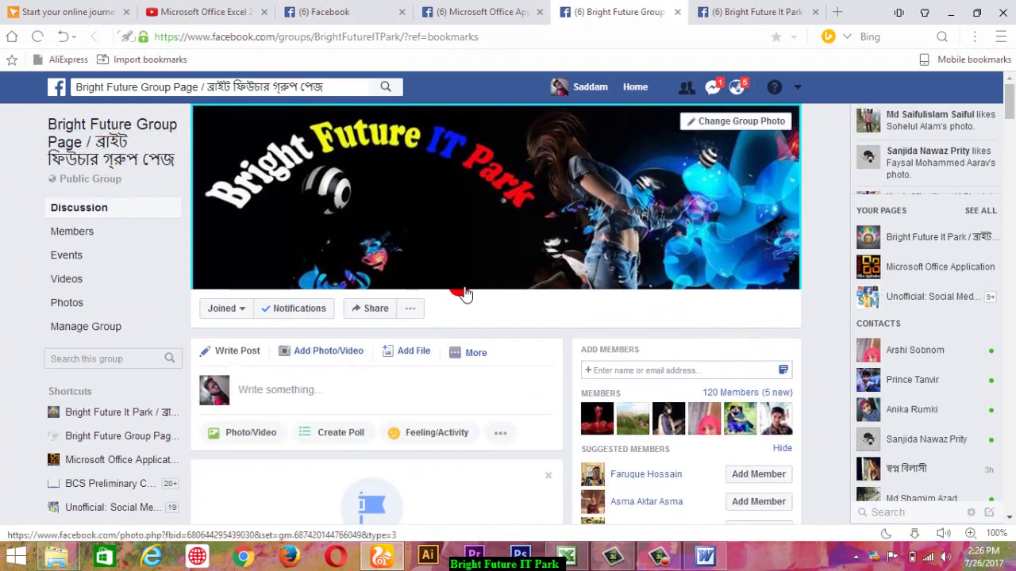
pyautogui.moveTo(464, 294)
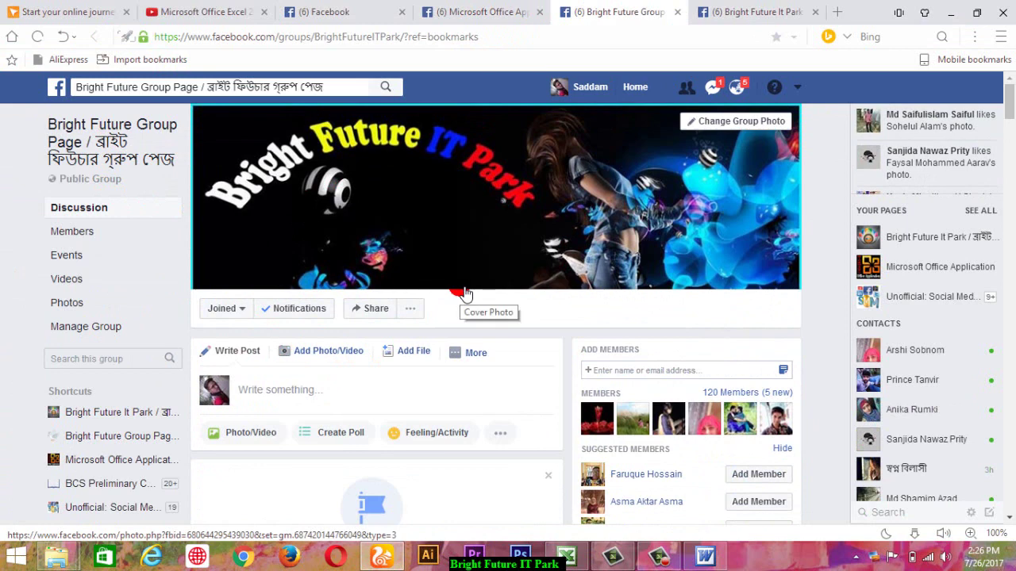
pyautogui.click(722, 11)
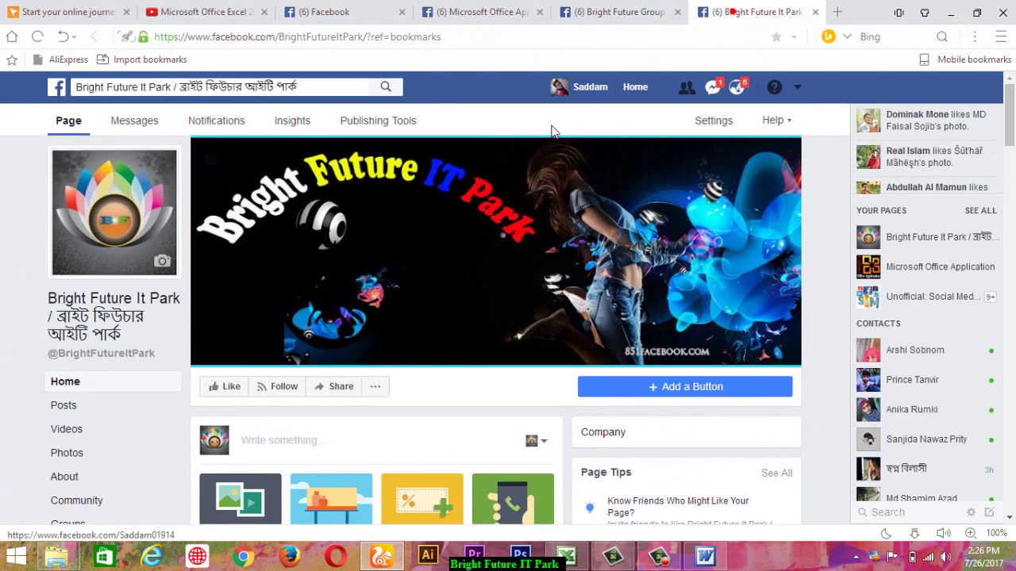
pyautogui.moveTo(459, 256)
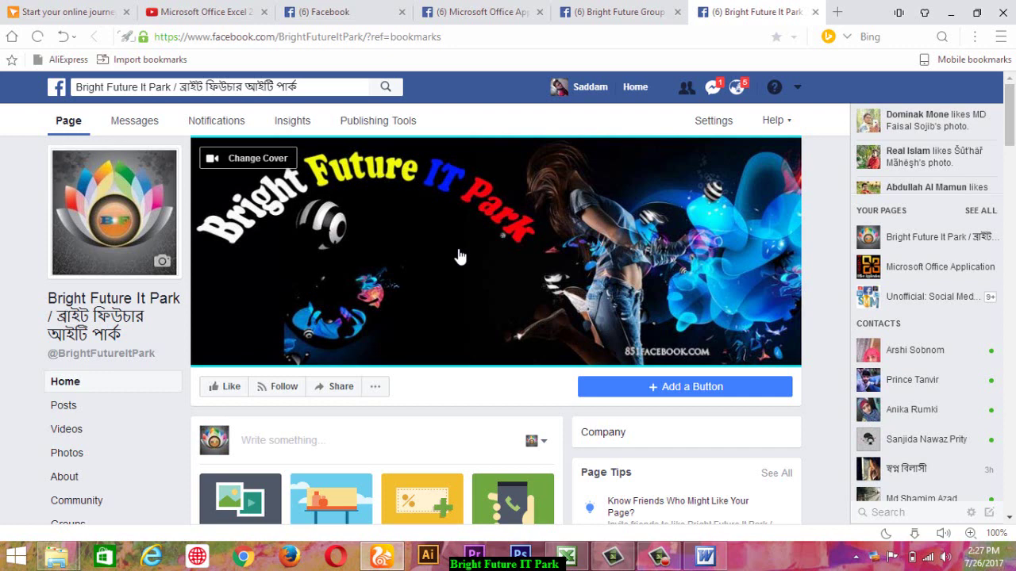
pyautogui.click(428, 370)
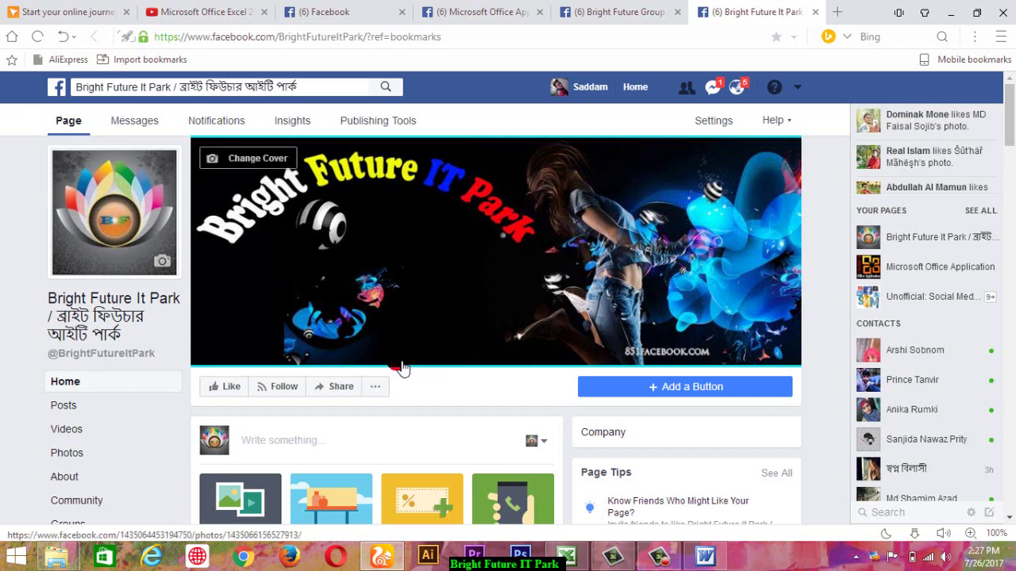
pyautogui.click(430, 387)
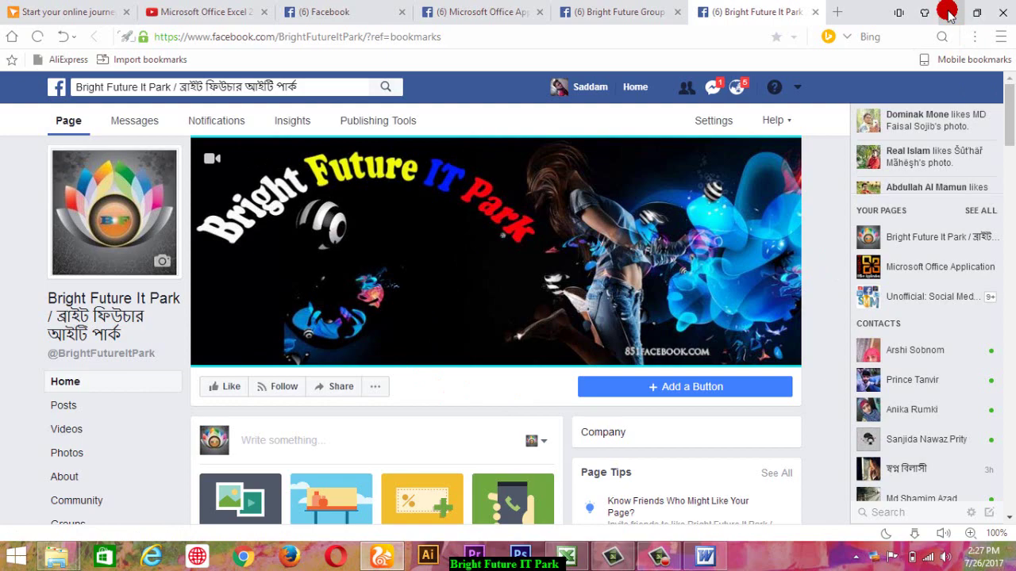
pyautogui.click(949, 12)
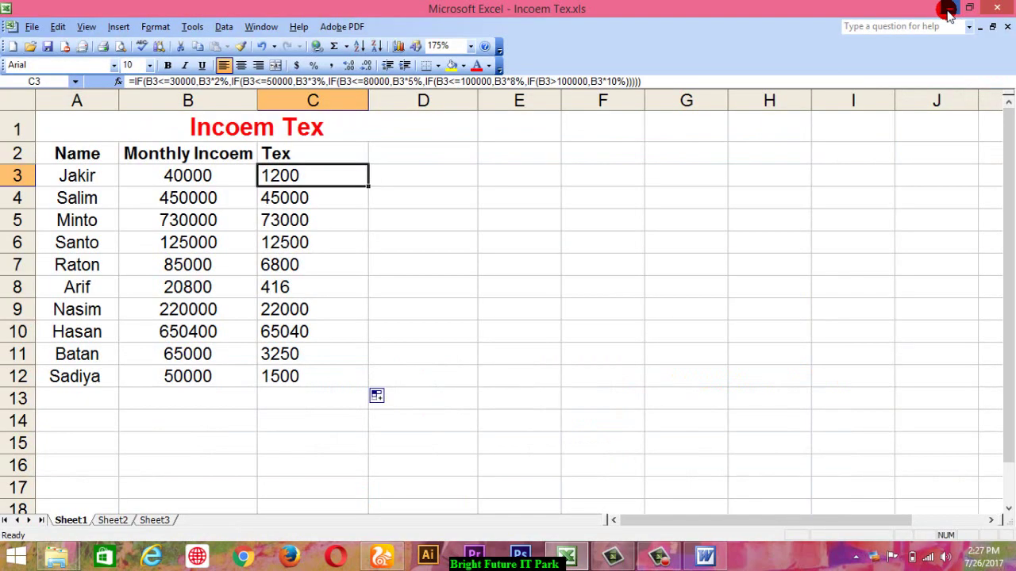
# Minimize the completed income tax workbook so only the Windows desktop is visible
pyautogui.click(950, 9)
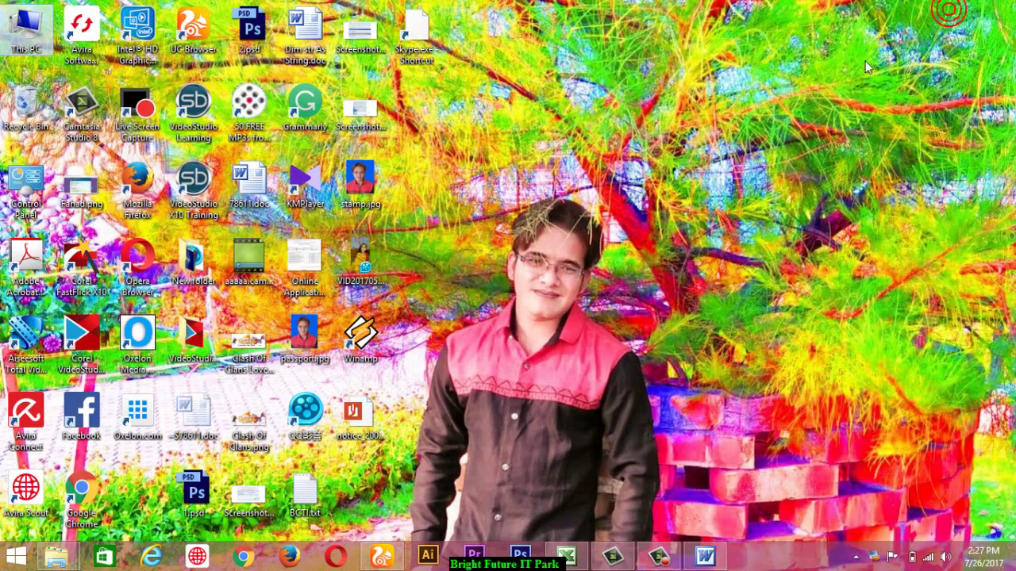